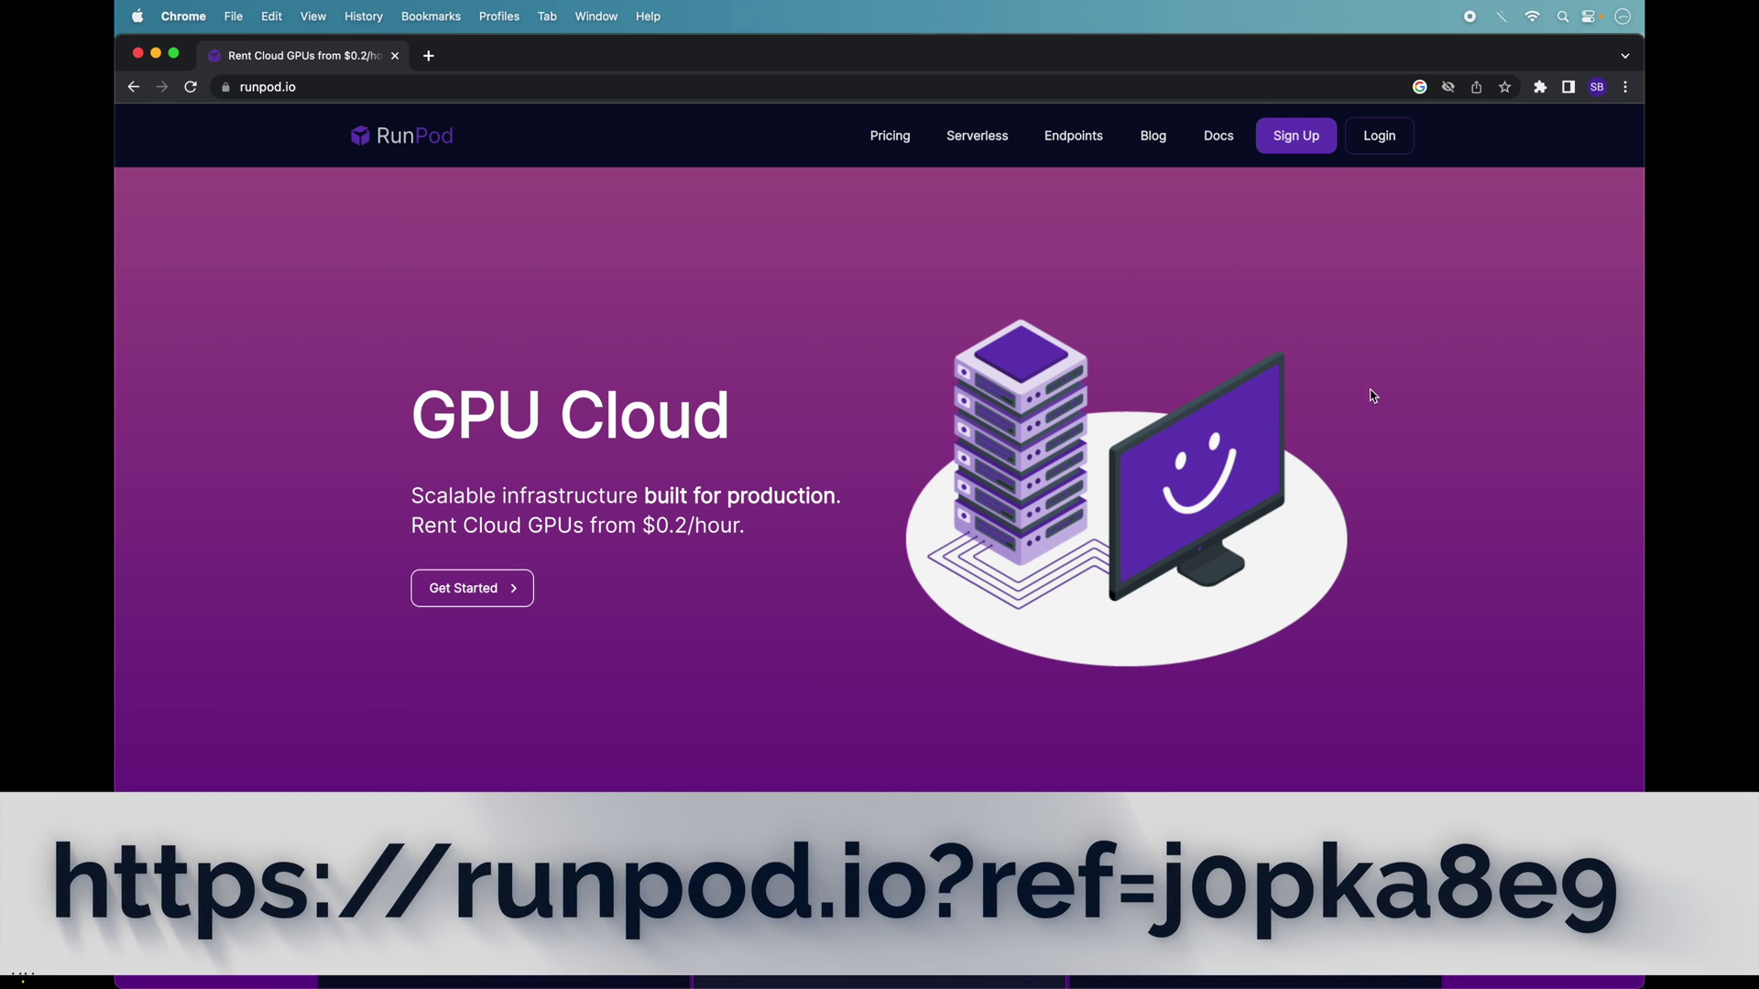
Step: Sign up for a RunPod account and agree to the Terms of Service to enter the console
{"action": "left_click", "coordinate": [1302, 142]}
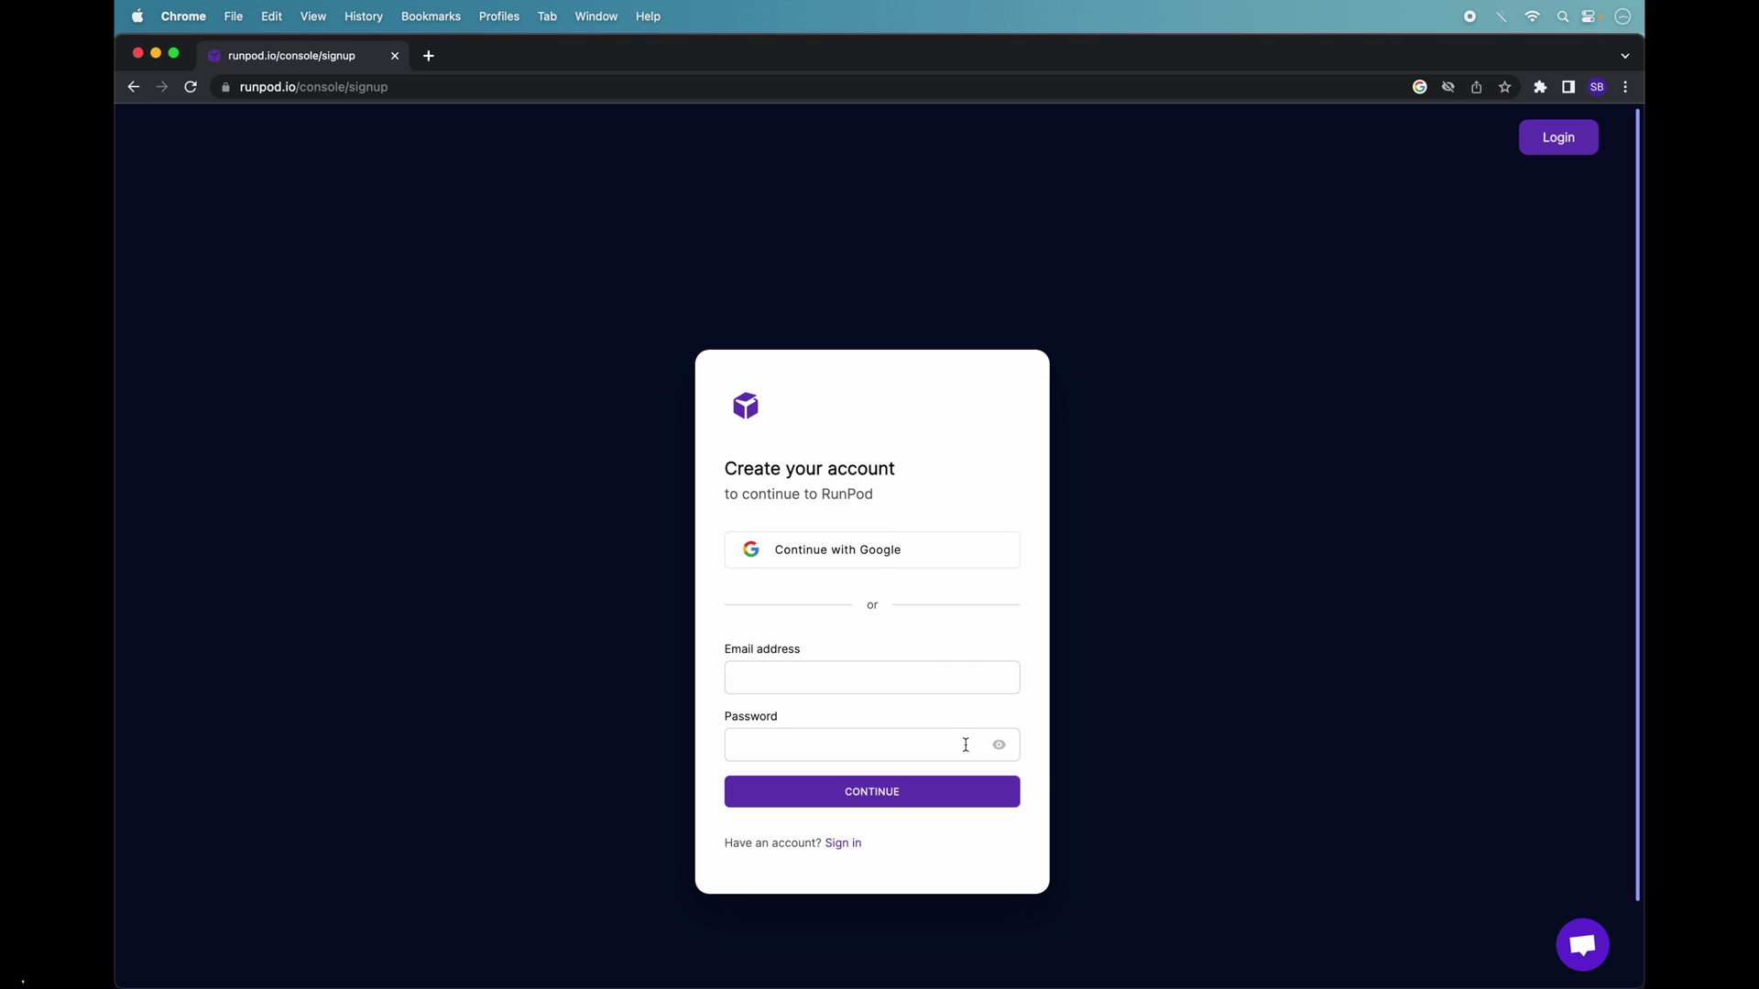
{"action": "left_click", "coordinate": [860, 800]}
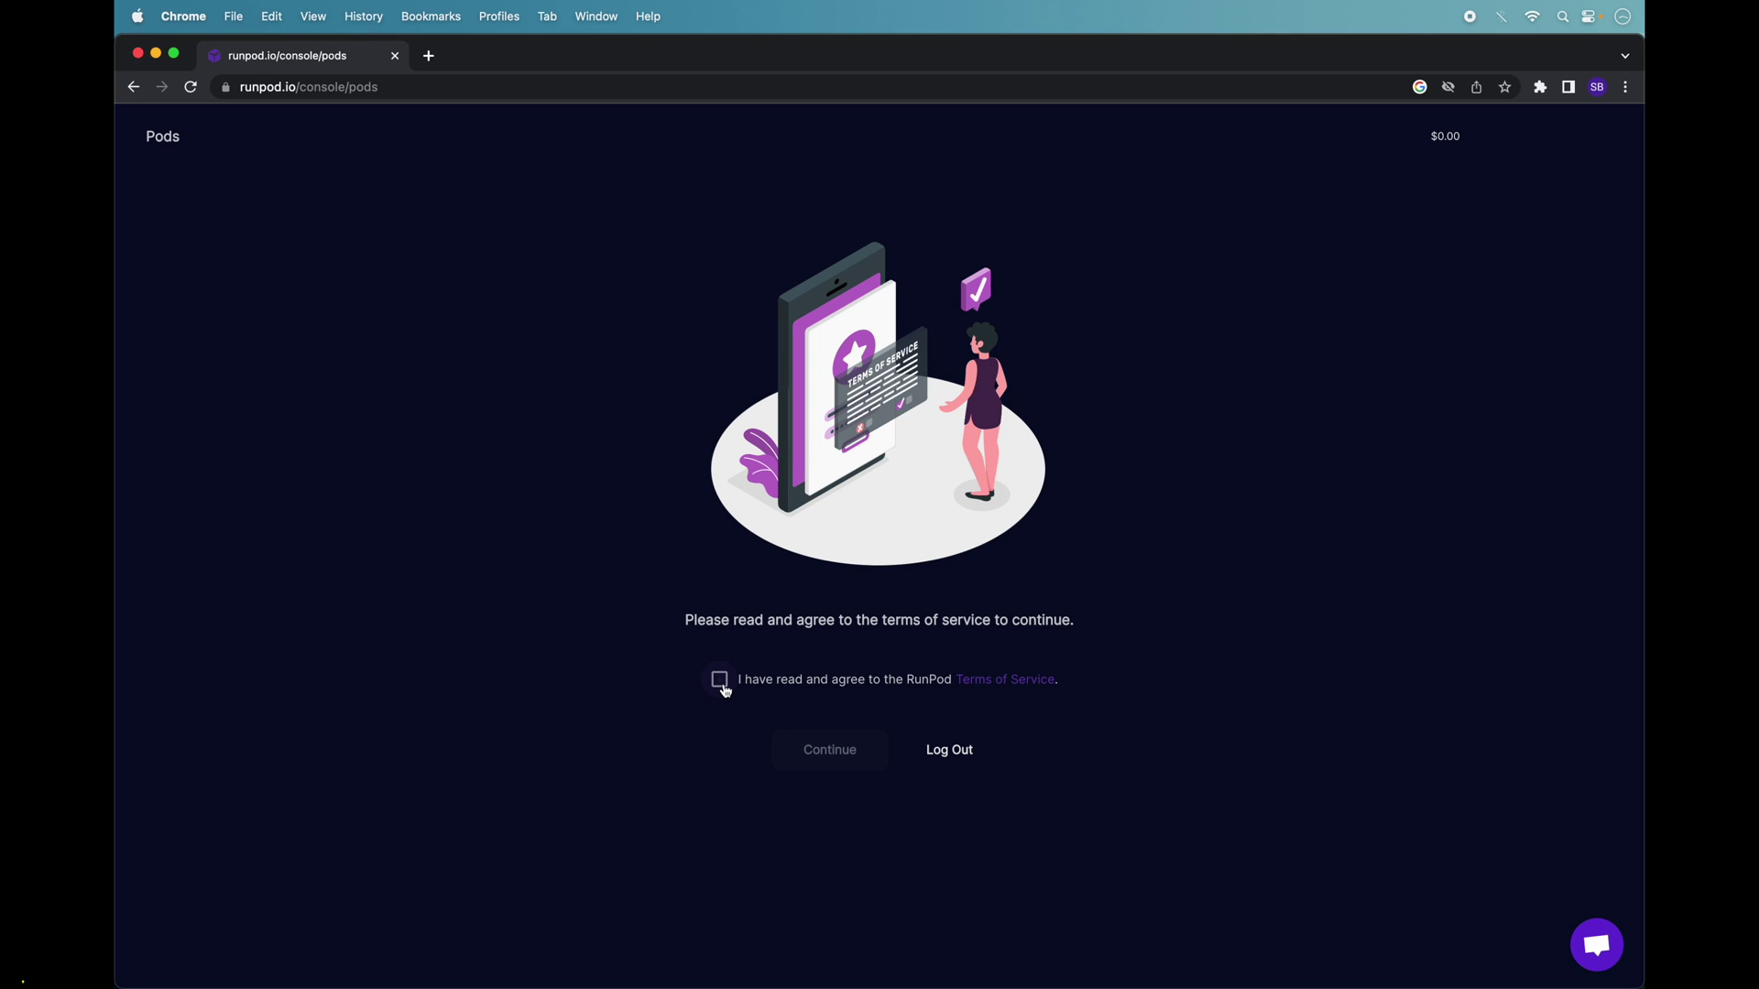
{"action": "left_click", "coordinate": [722, 683]}
{"action": "left_click", "coordinate": [816, 753]}
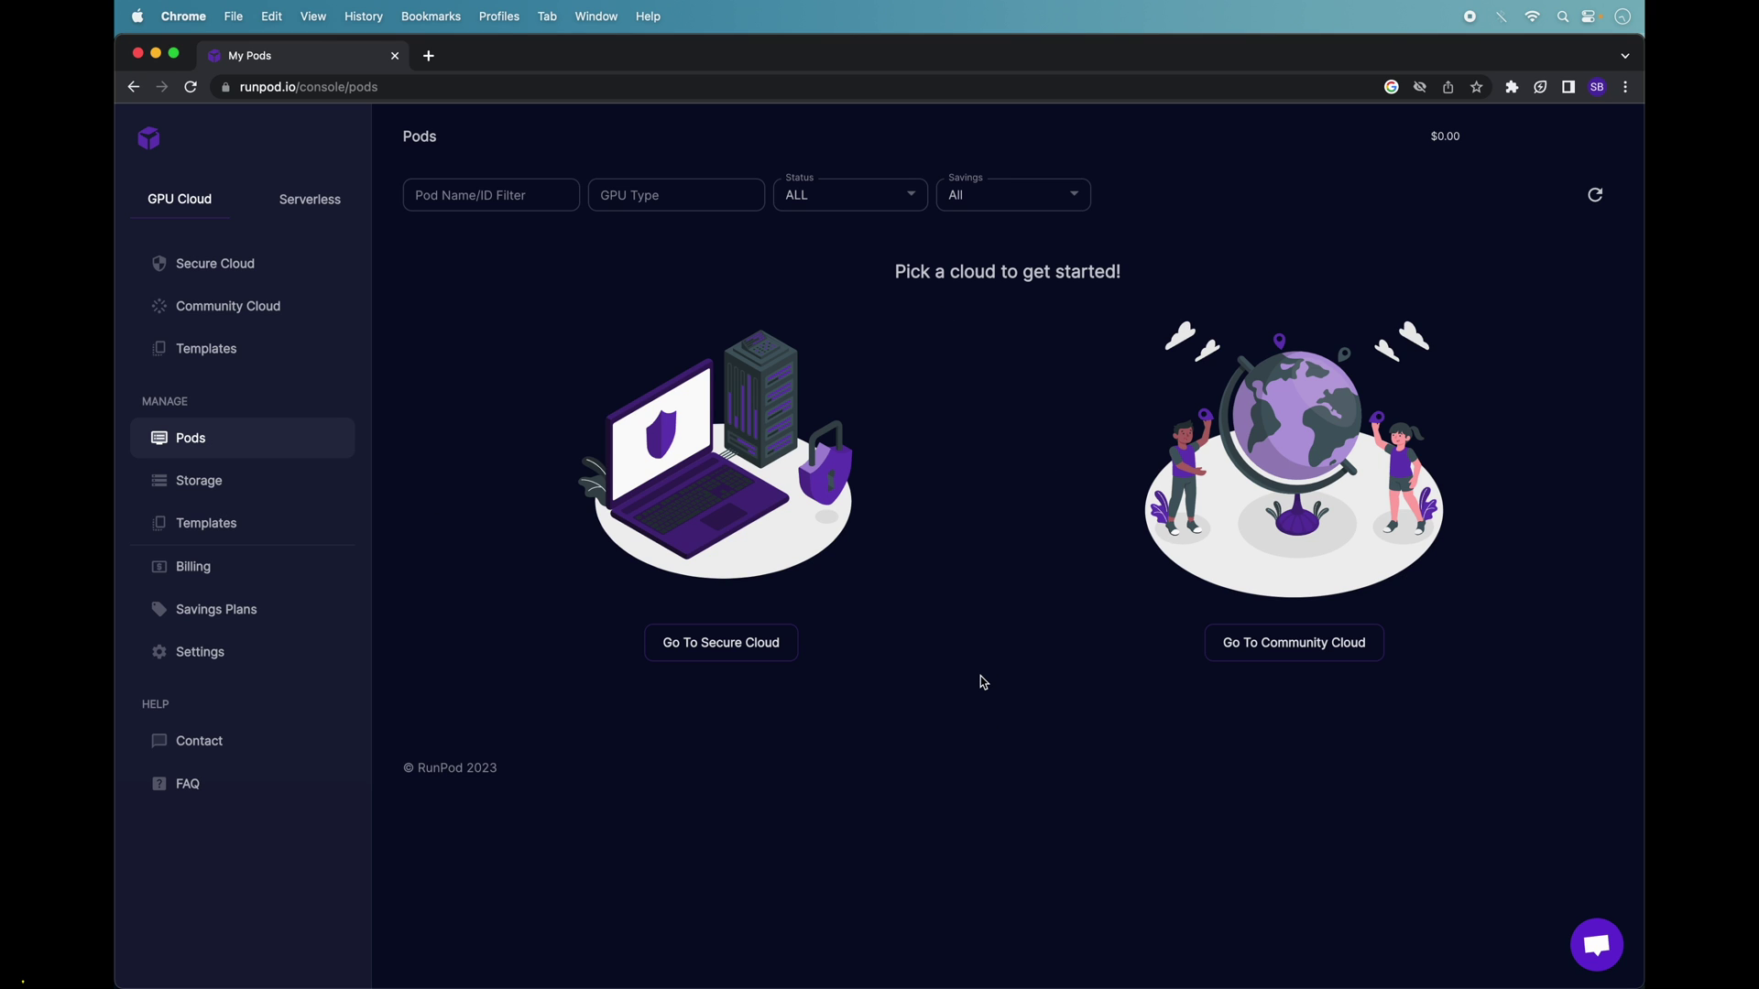
Step: Open the account's billing page and set the credit amount to add to $20
{"action": "left_click", "coordinate": [1446, 137]}
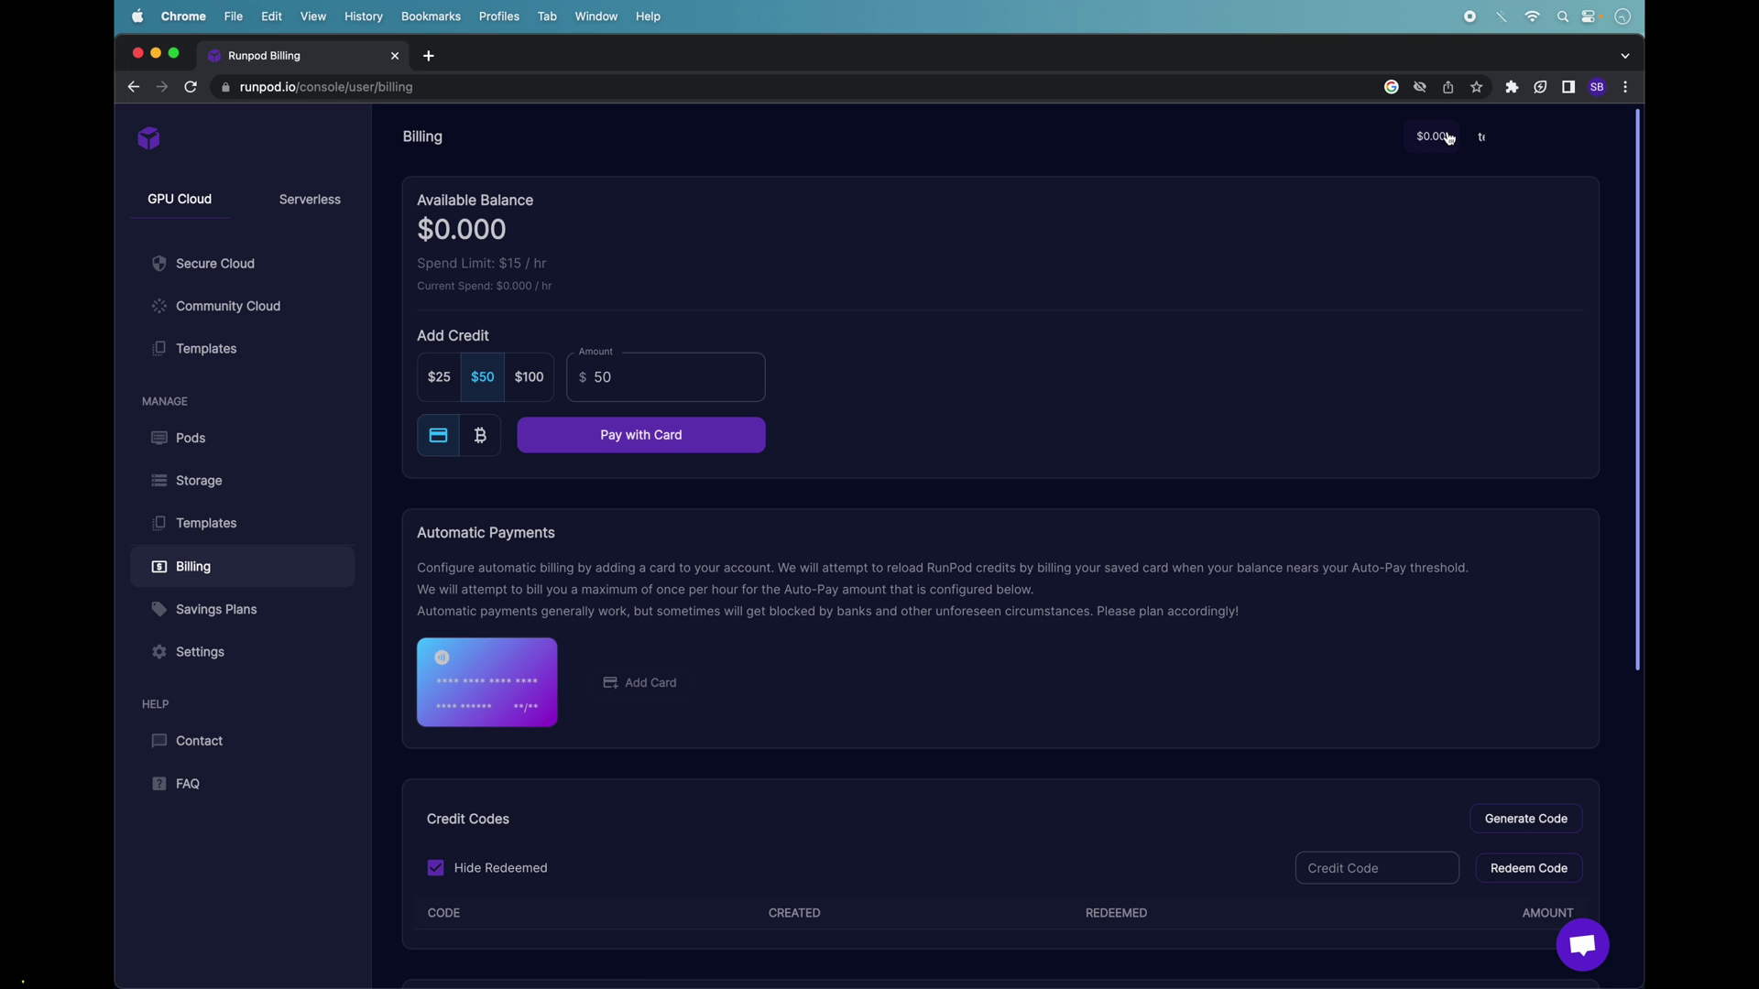
{"action": "left_click", "coordinate": [436, 379]}
{"action": "left_click", "coordinate": [648, 364]}
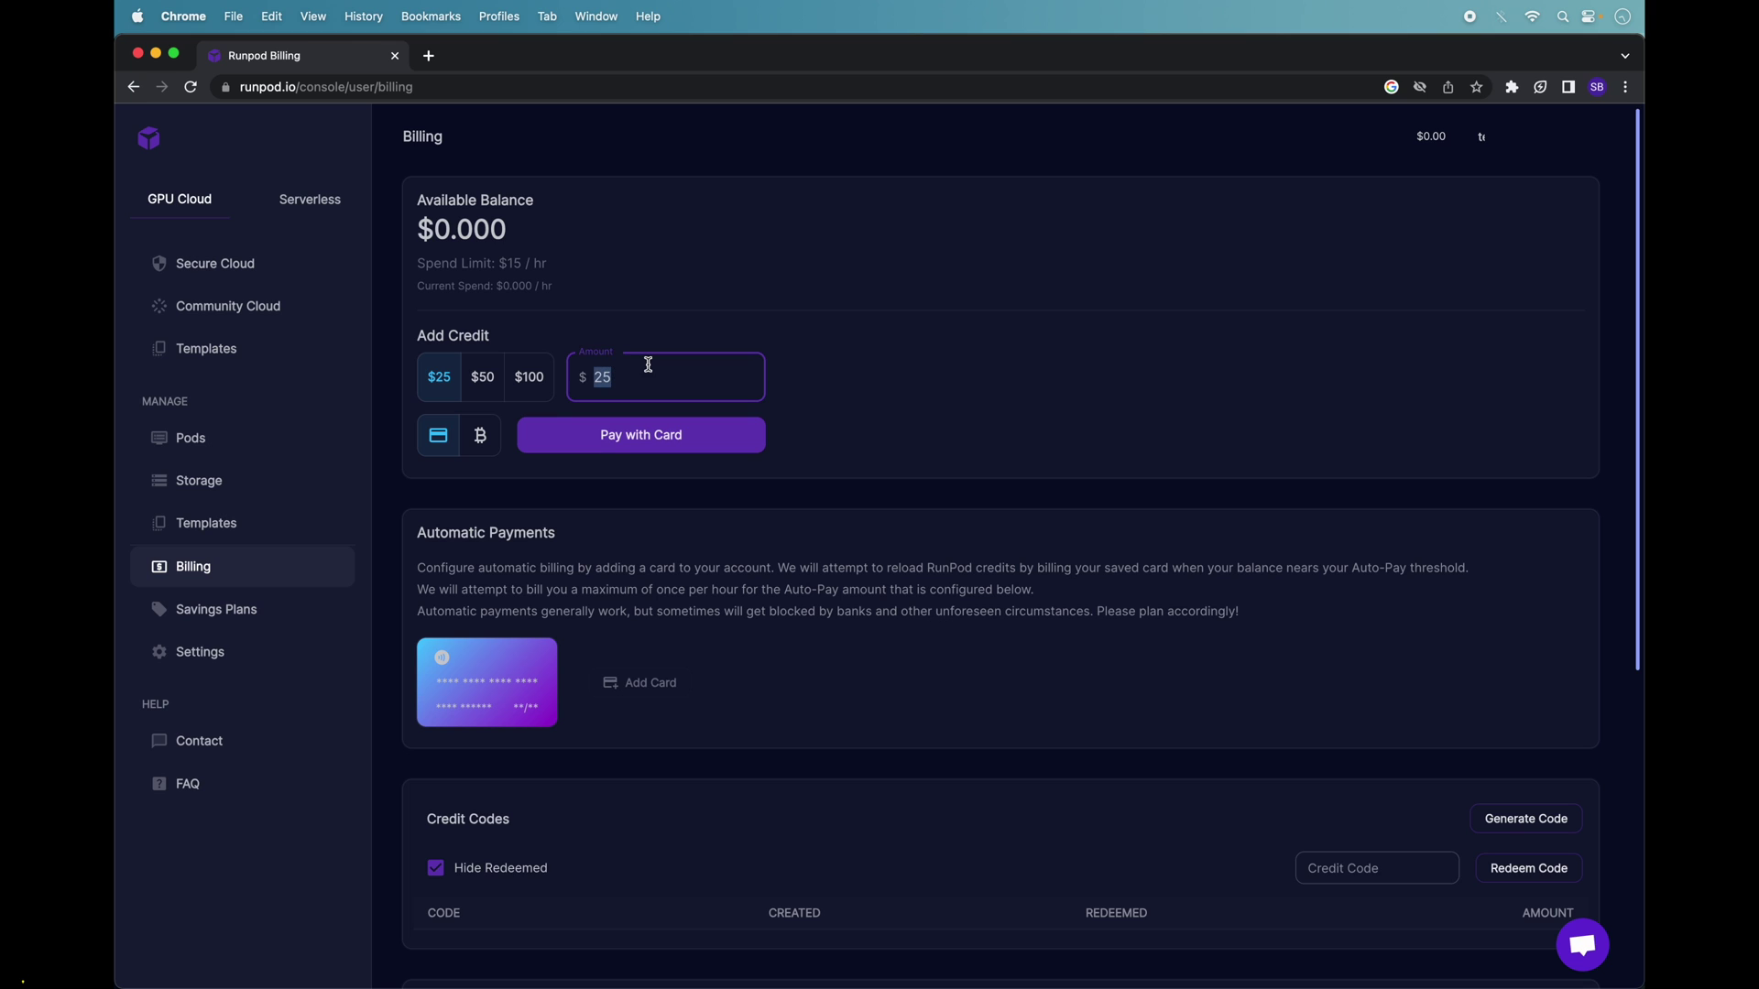
{"action": "type", "text": "18898"}
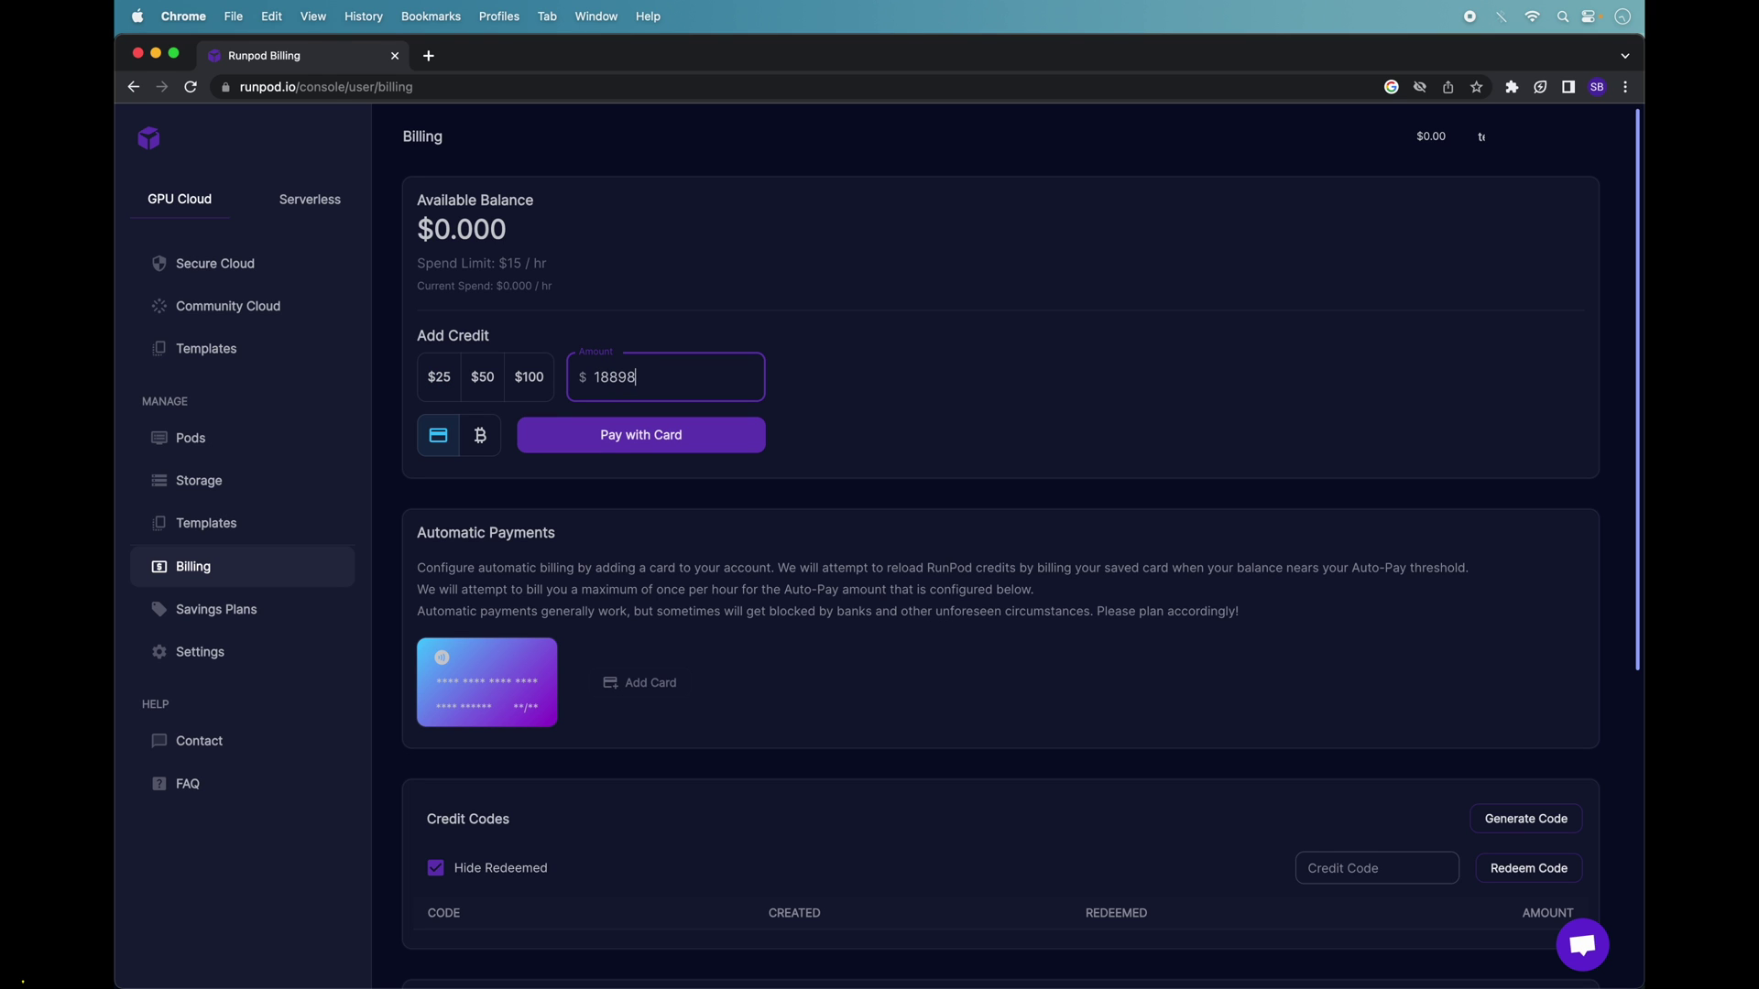
{"action": "key", "text": "BackSpace"}
{"action": "key", "text": "BackSpace"}
{"action": "key", "text": "BackSpace"}
{"action": "key", "text": "BackSpace"}
{"action": "type", "text": "20"}
Step: Compare the crypto and card payment options, and start paying for the credit by card
{"action": "left_click", "coordinate": [480, 436]}
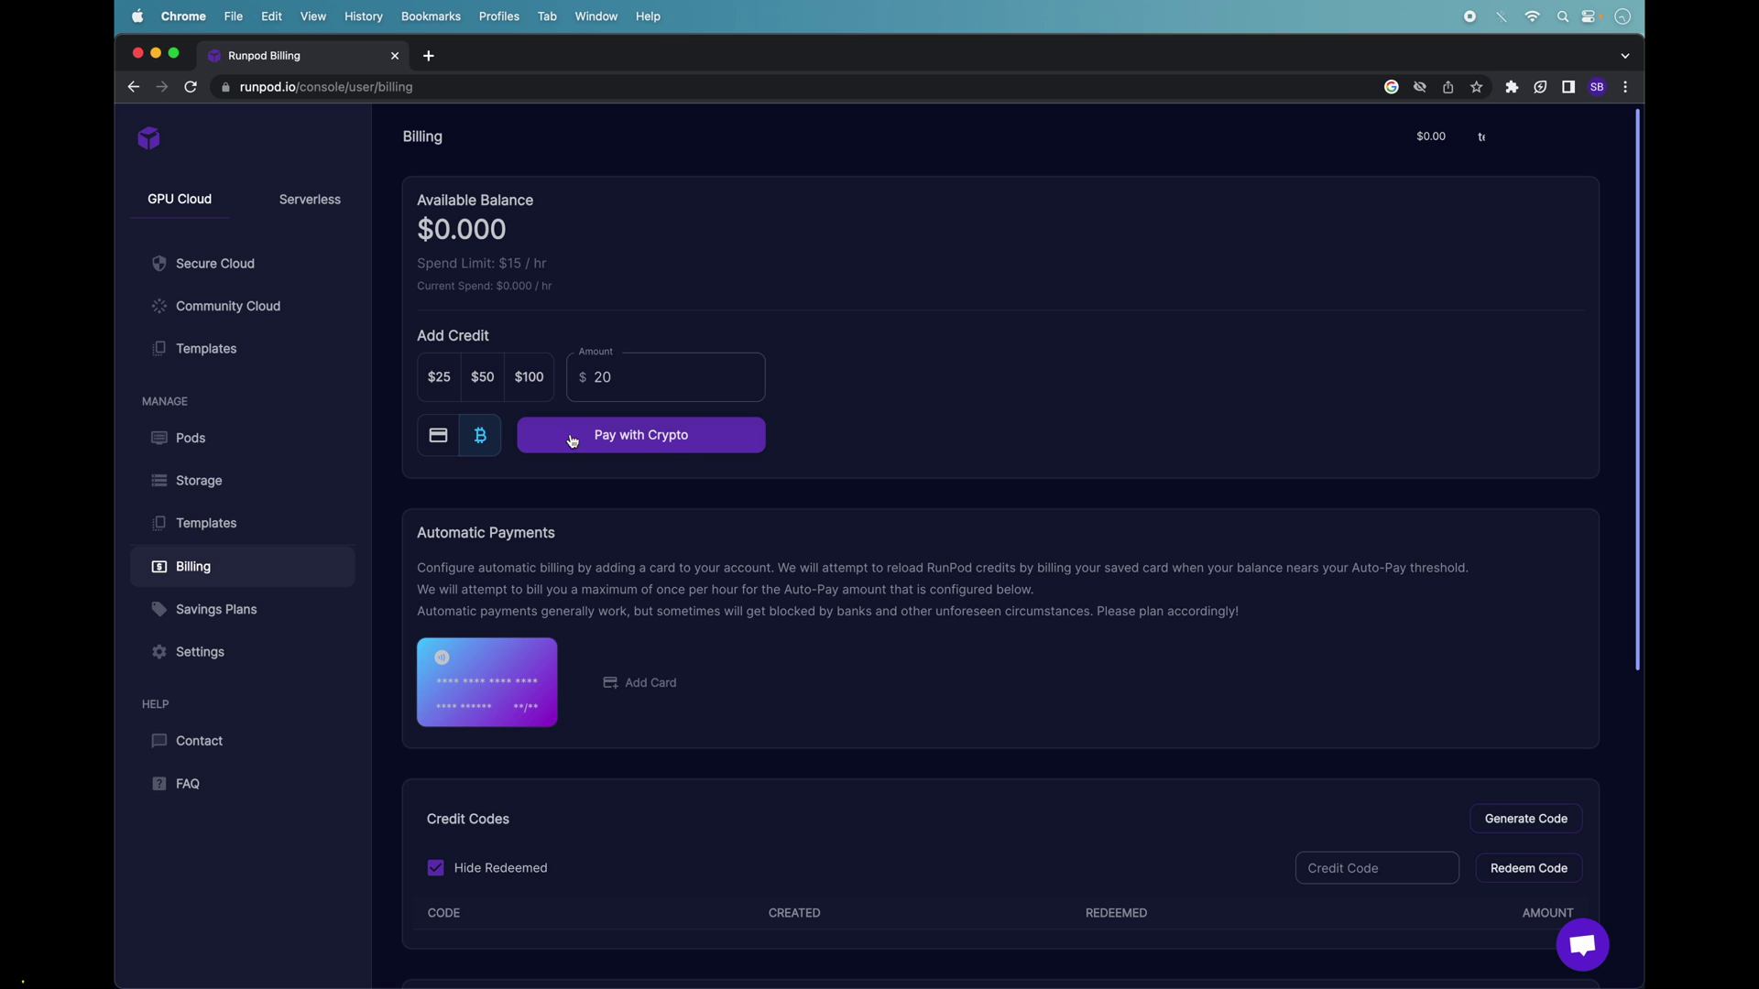
{"action": "left_click", "coordinate": [439, 436]}
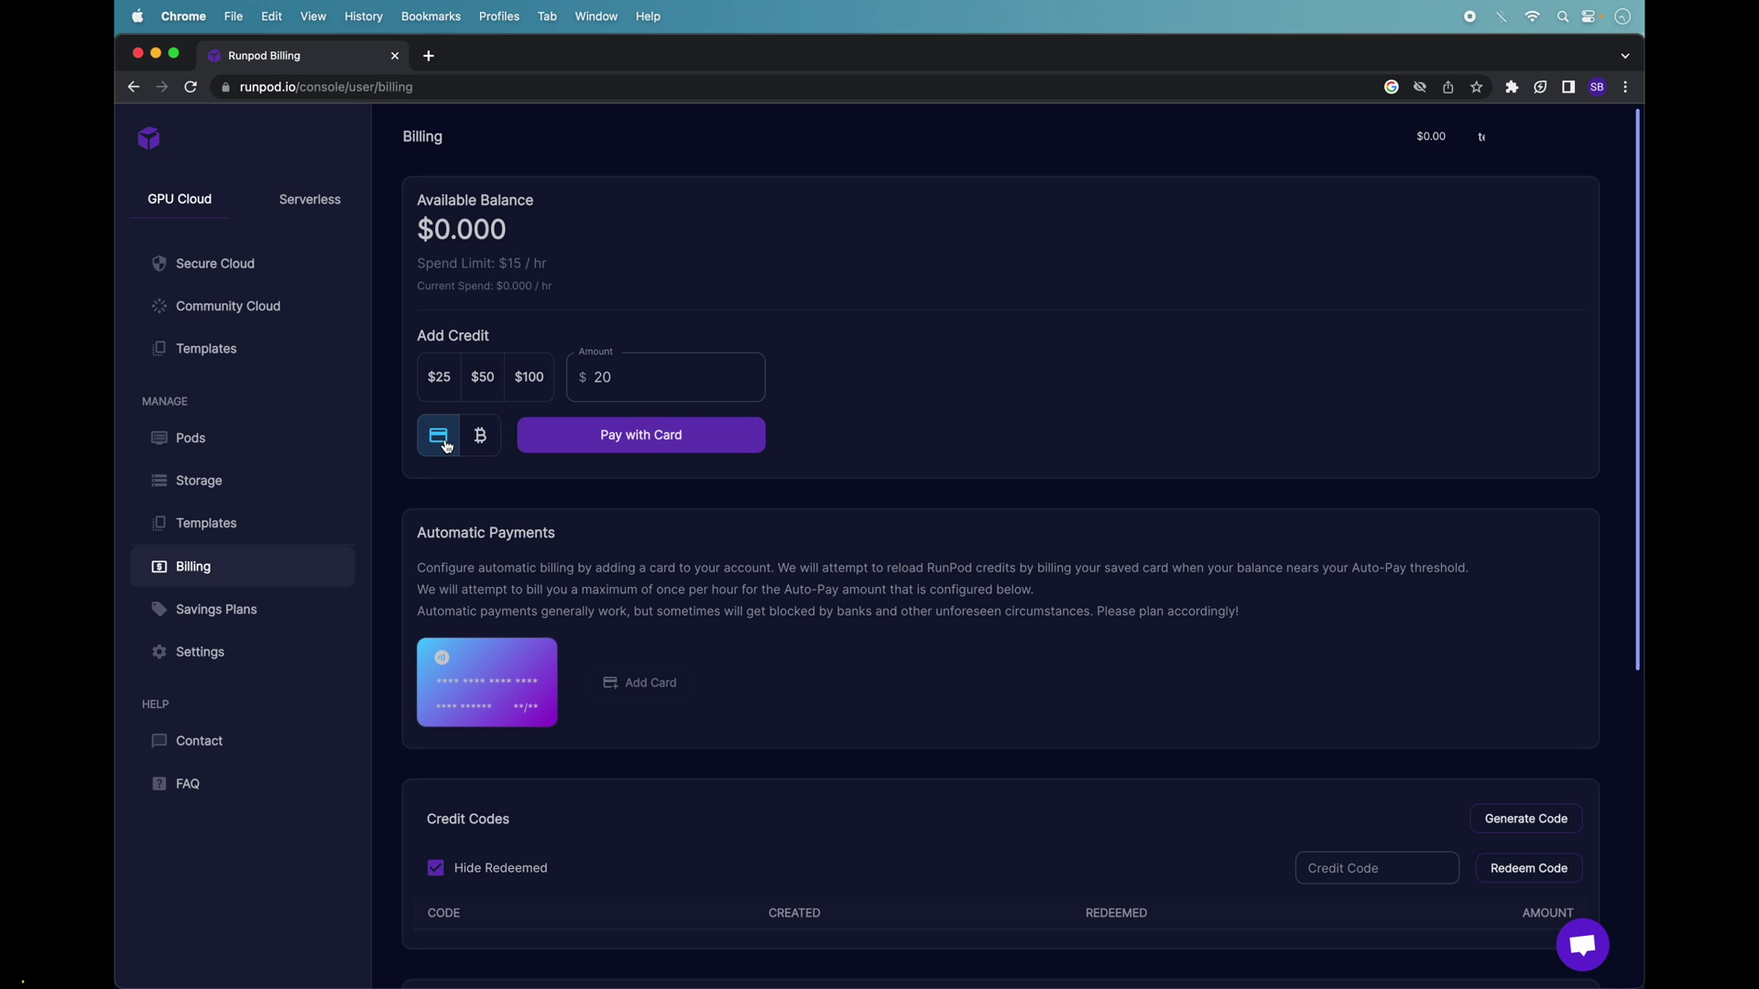
{"action": "left_click", "coordinate": [645, 438]}
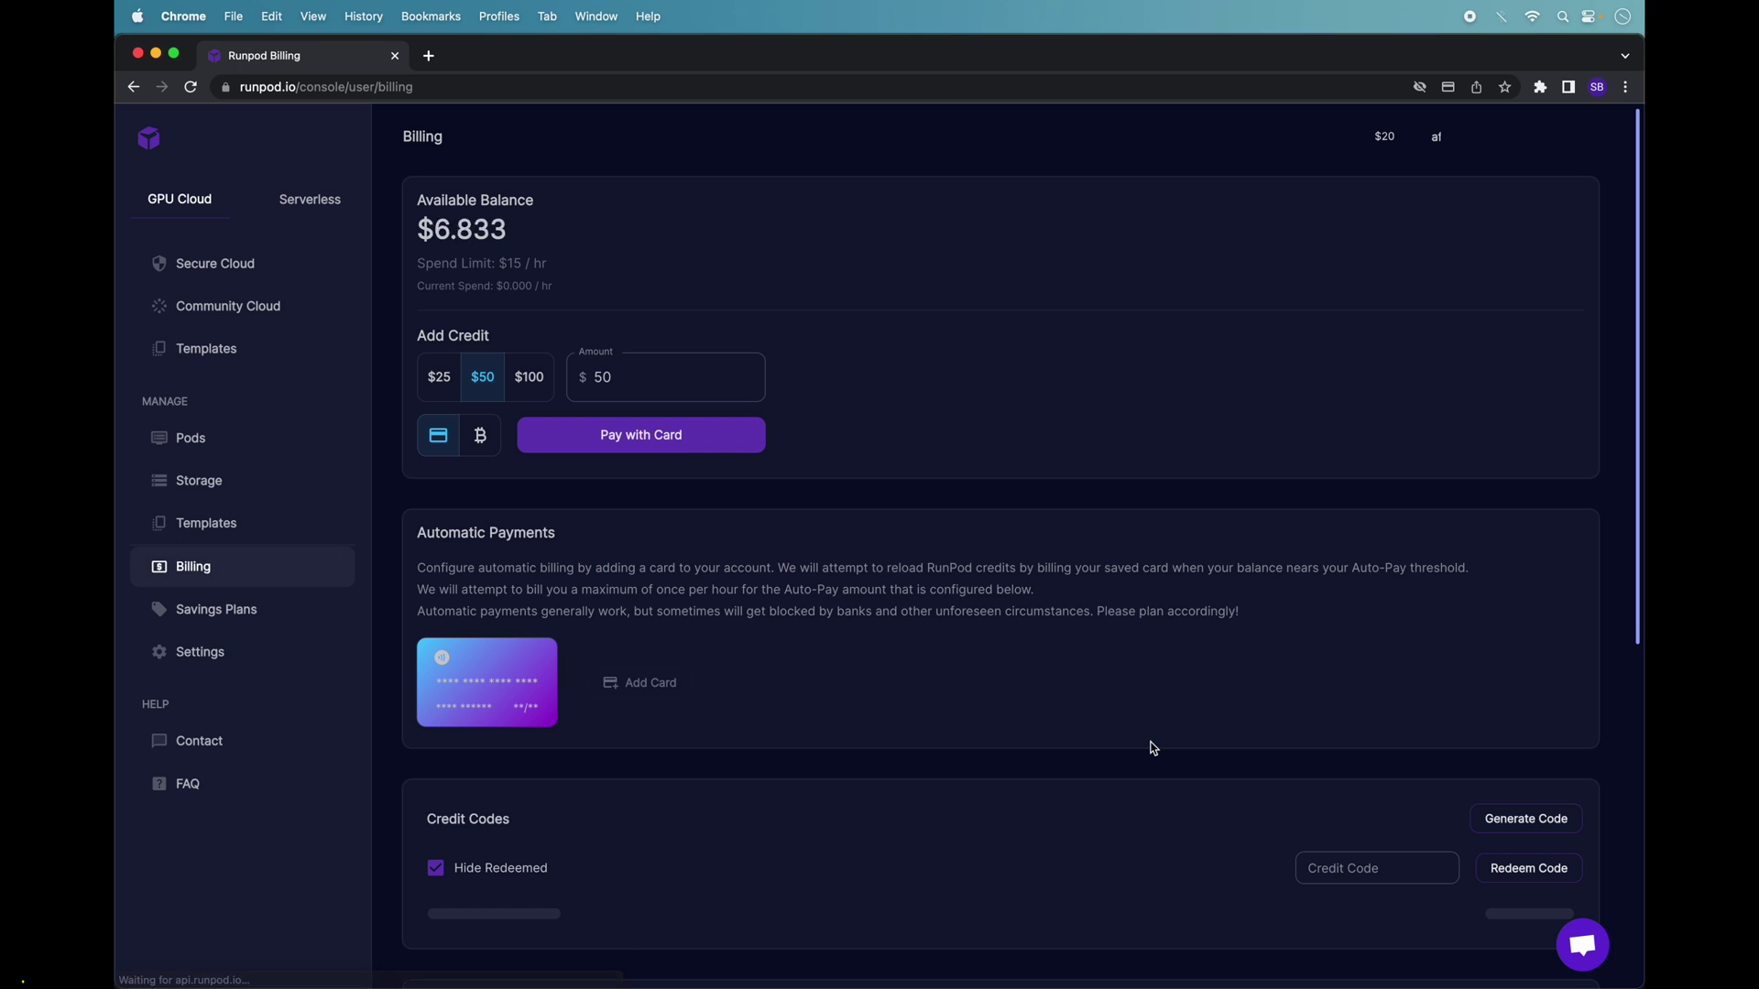
Step: Browse the Secure Cloud GPU offers from the Pods page and choose the 1x NVIDIA L40 for deployment
{"action": "left_click", "coordinate": [205, 443]}
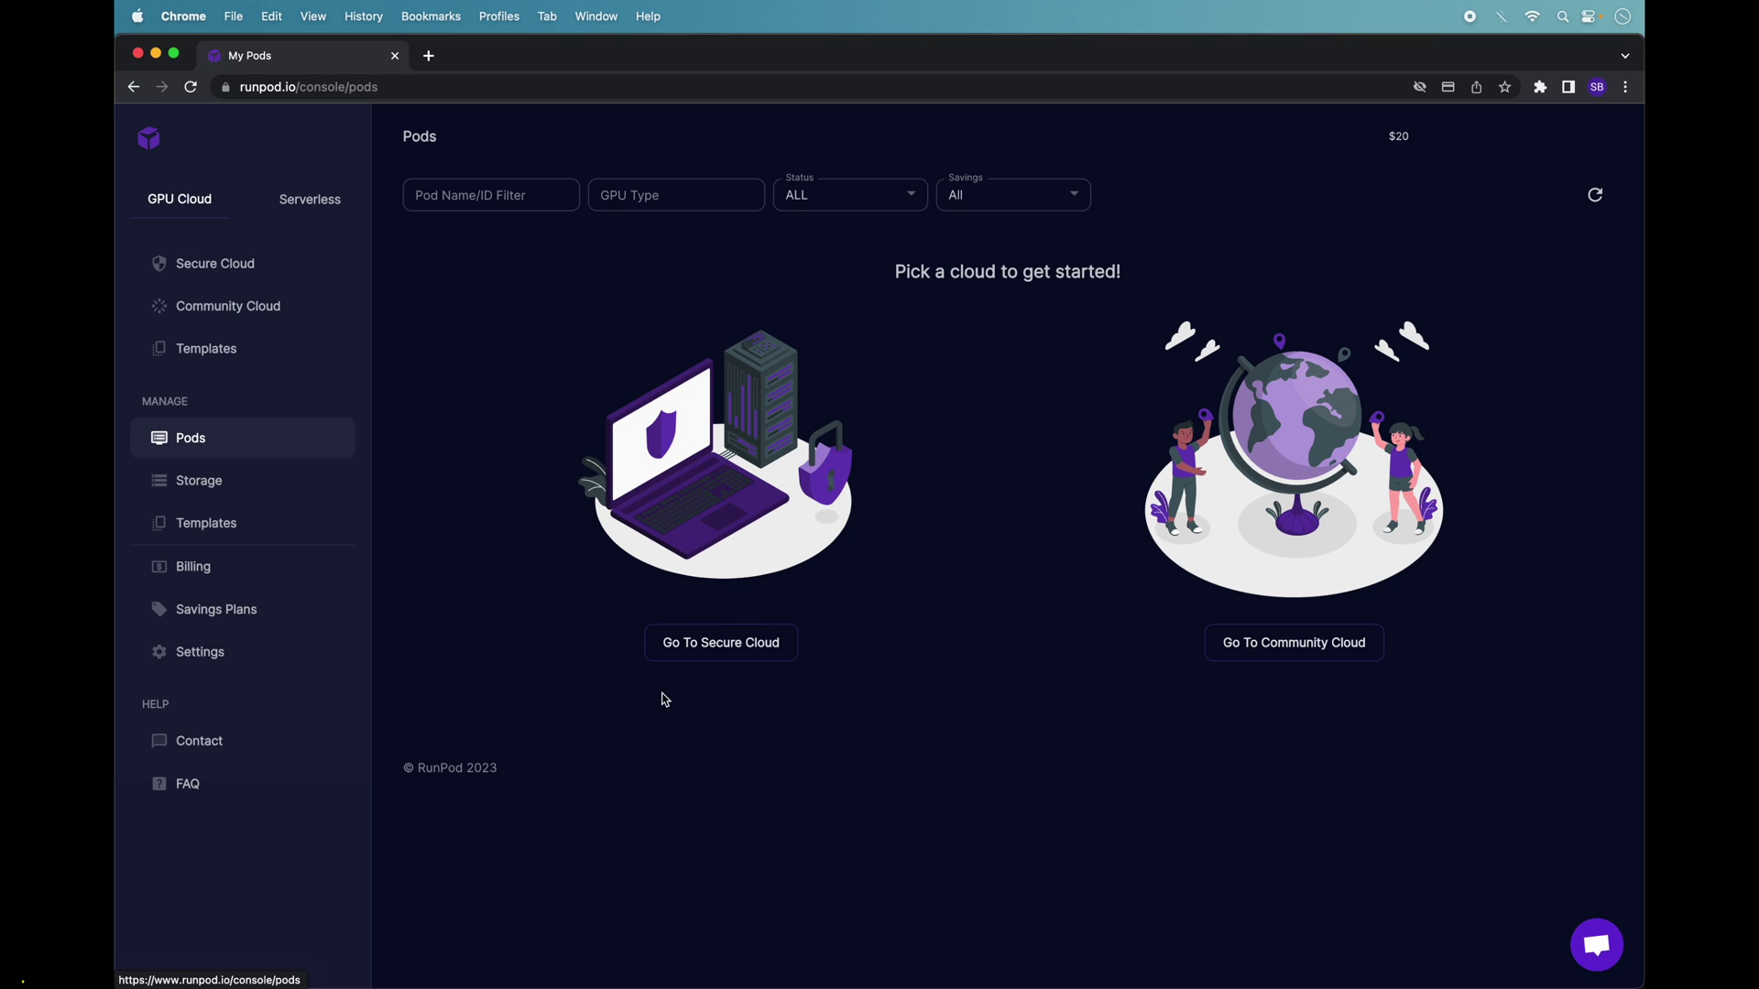
{"action": "left_click", "coordinate": [719, 642]}
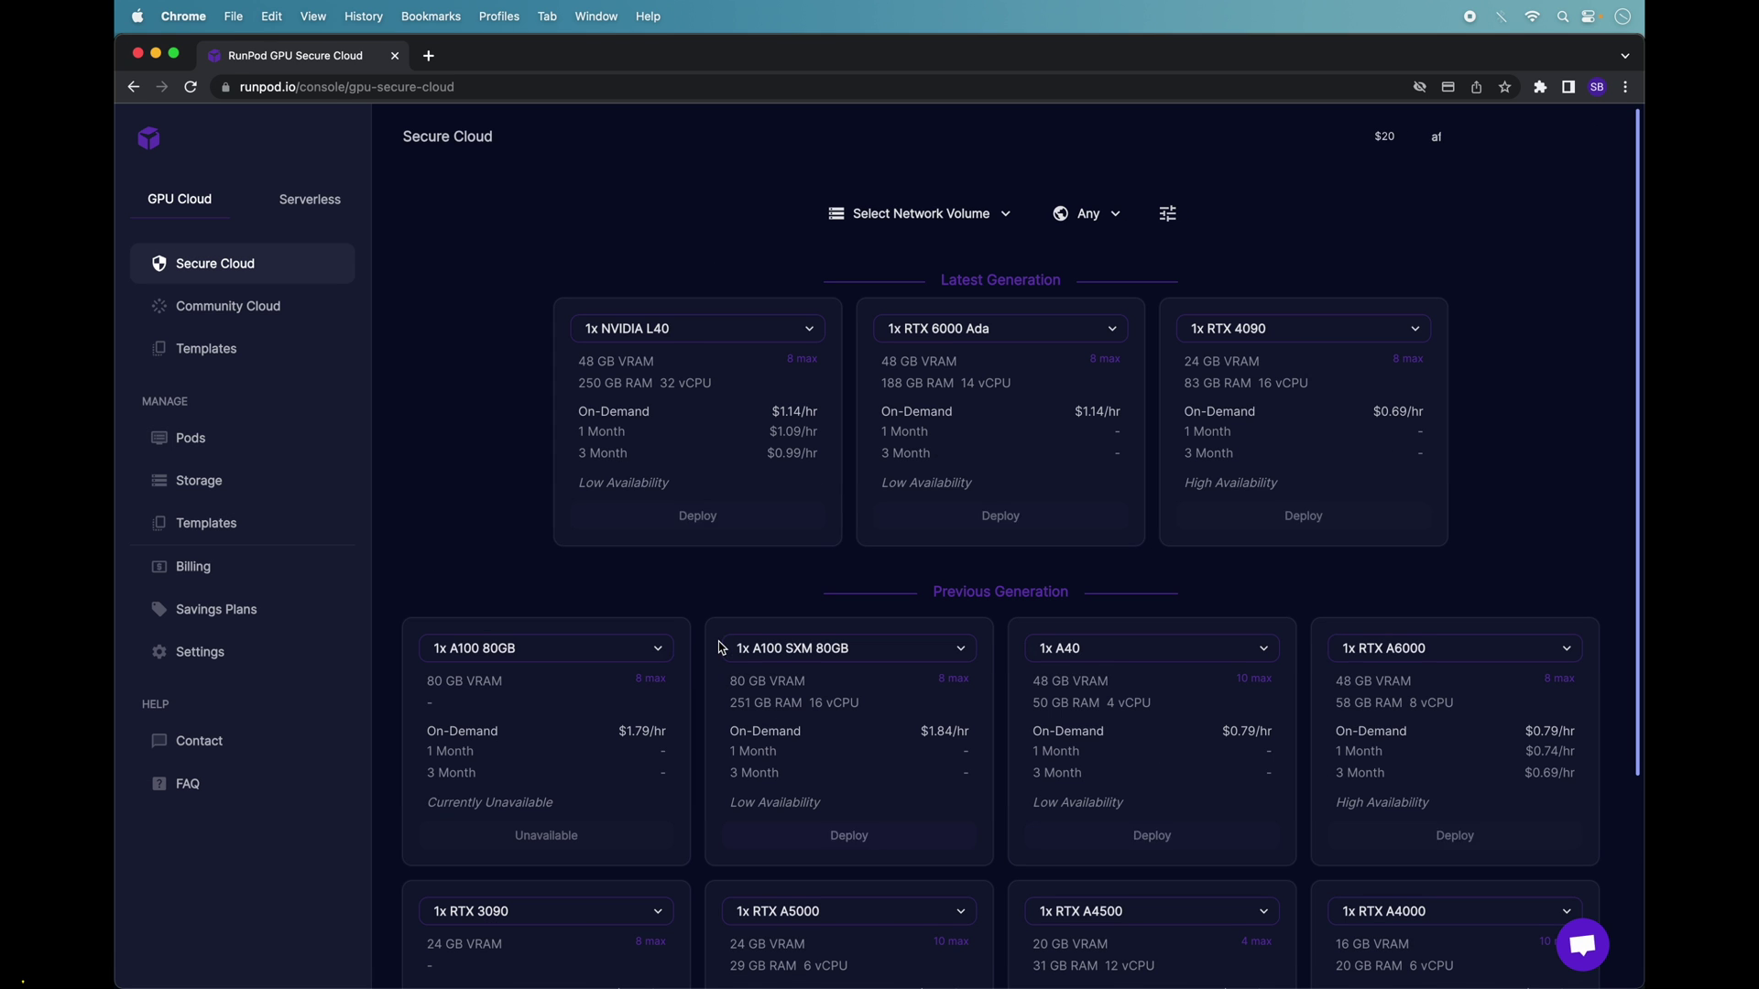
{"action": "scroll", "coordinate": [304, 273], "scroll_direction": "down", "scroll_amount": 1}
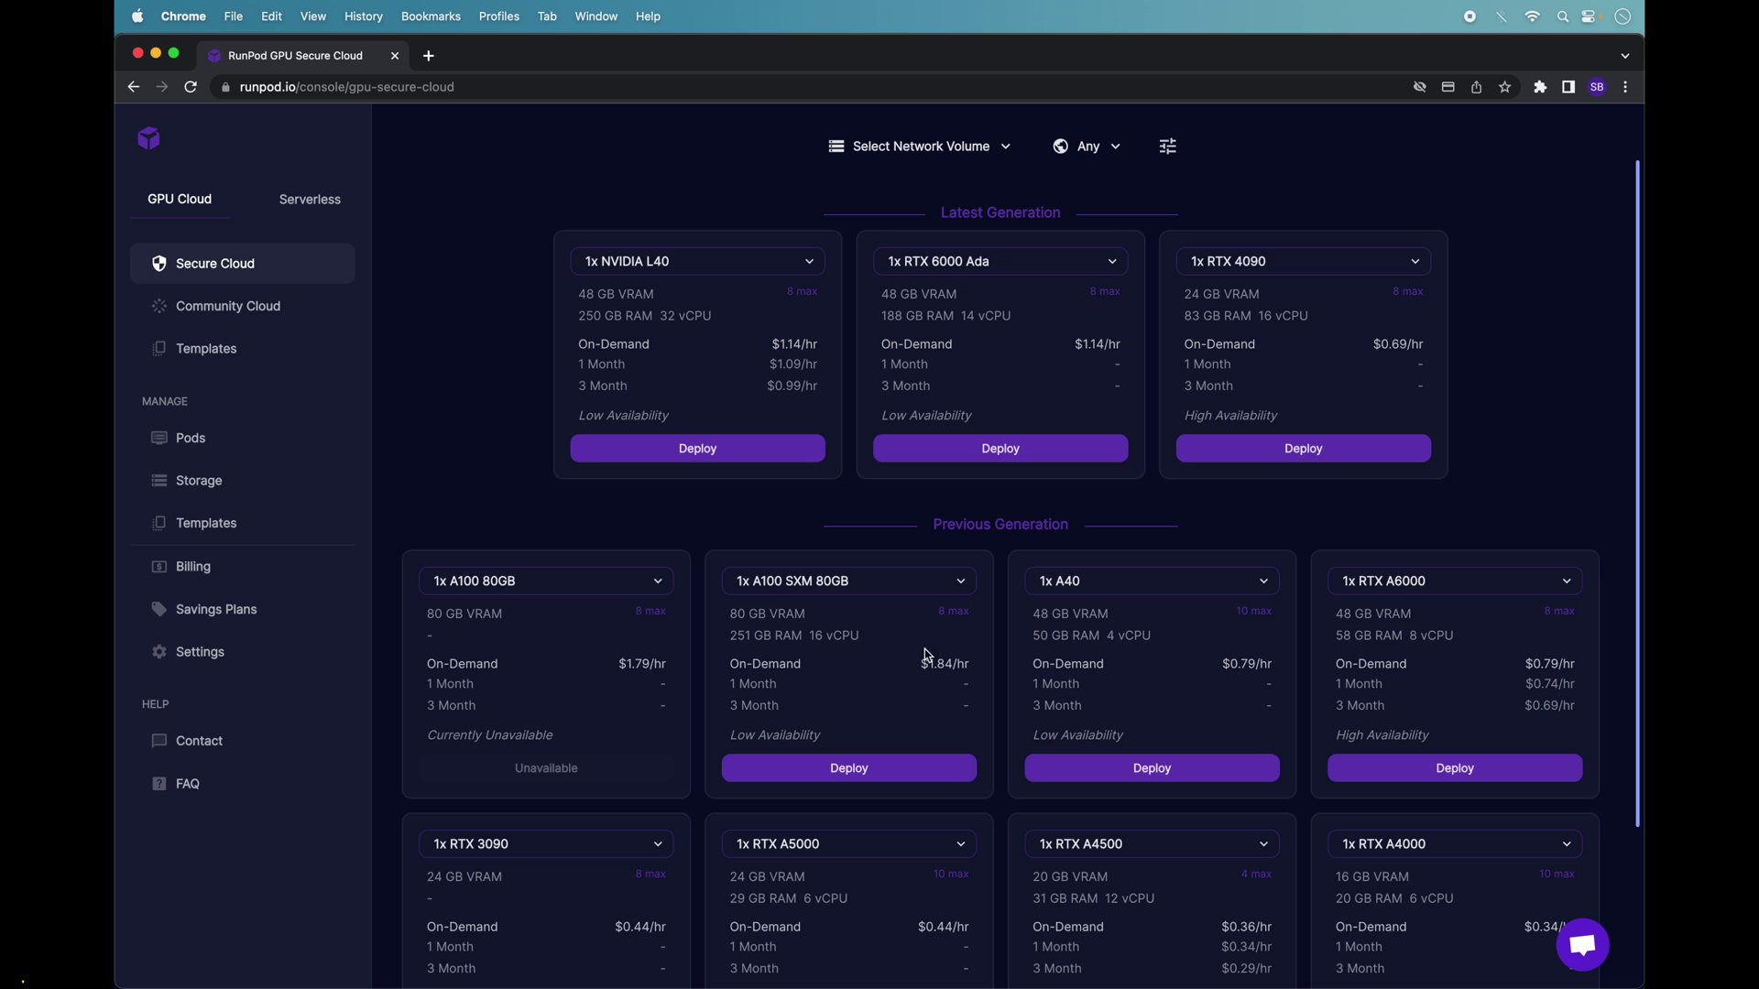
{"action": "scroll", "coordinate": [687, 451], "scroll_direction": "down", "scroll_amount": 1}
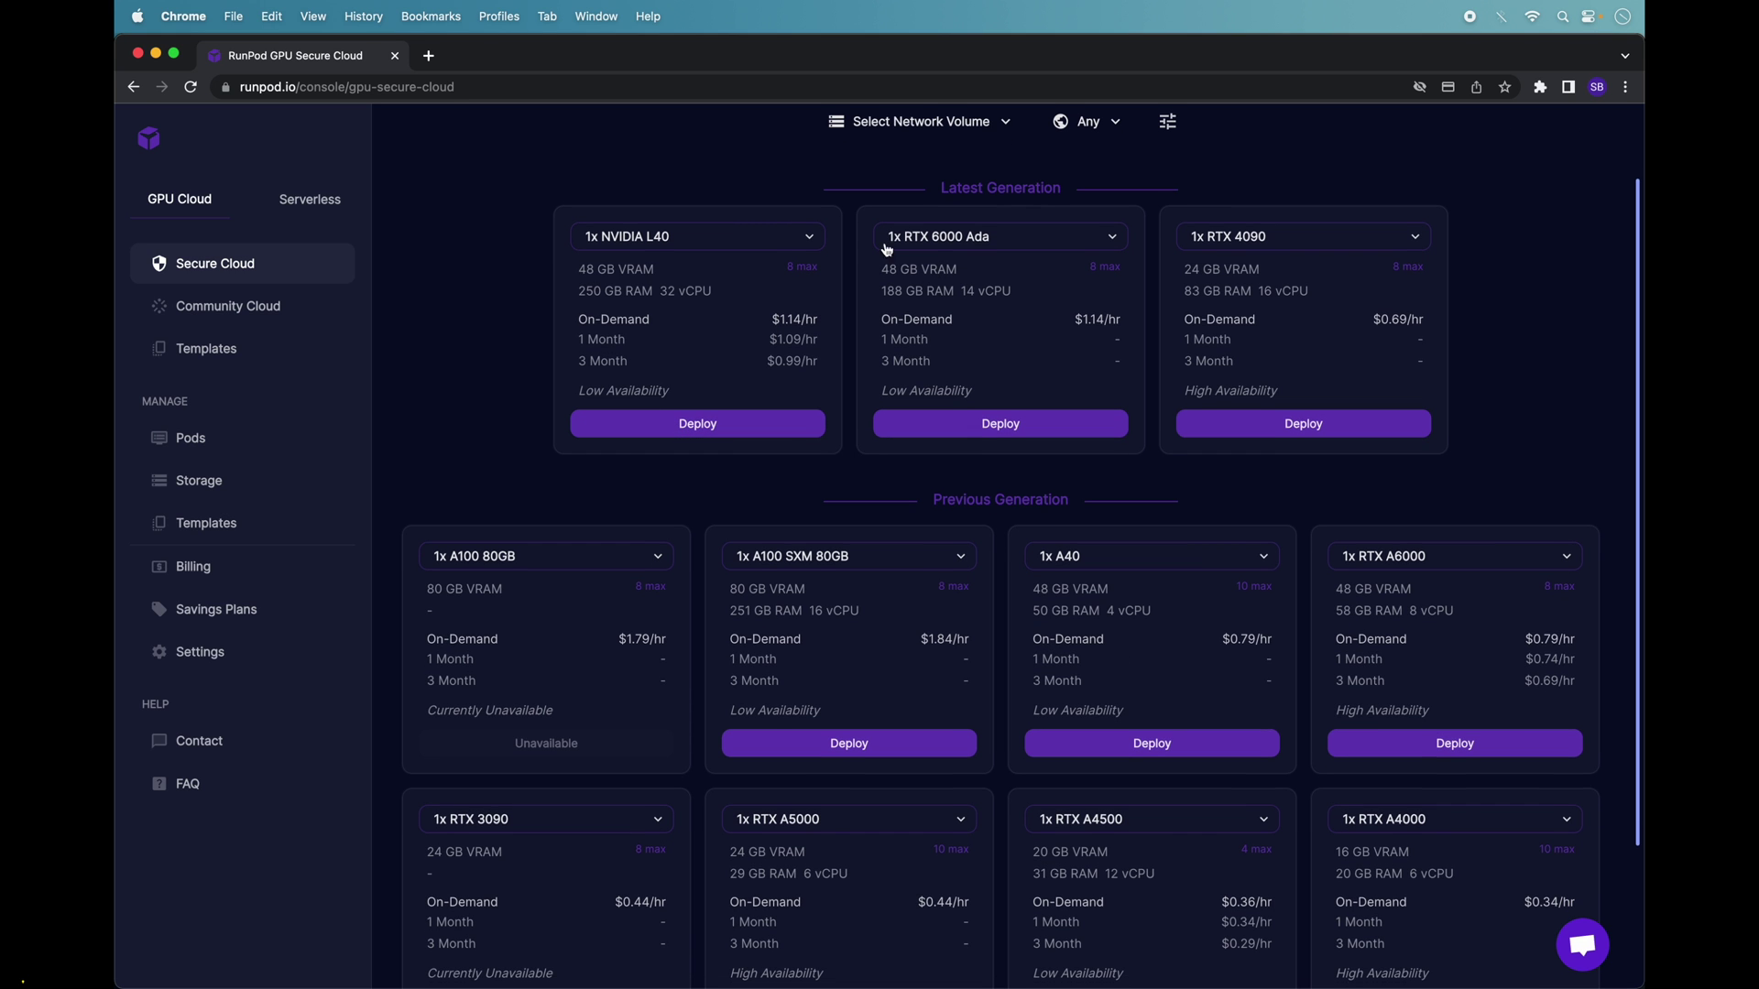
{"action": "scroll", "coordinate": [896, 502], "scroll_direction": "down", "scroll_amount": 2}
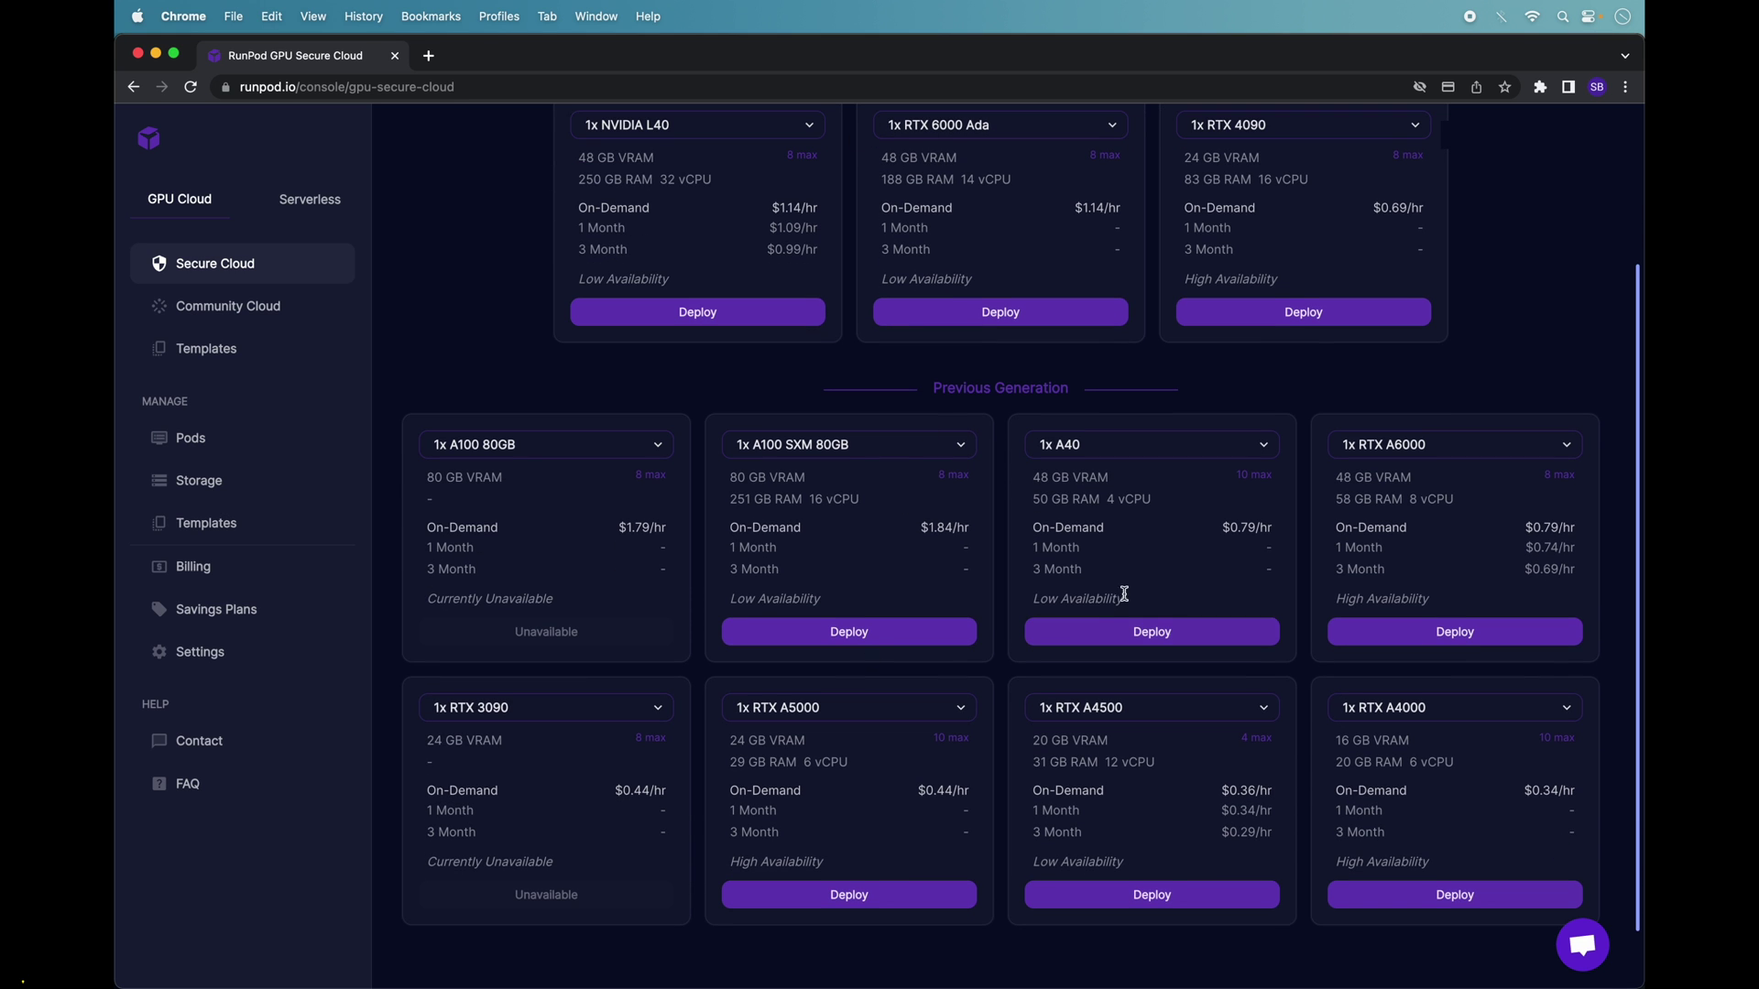
{"action": "left_click_drag", "start_coordinate": [942, 386], "coordinate": [1213, 396]}
{"action": "left_click", "coordinate": [1213, 397]}
{"action": "scroll", "coordinate": [1214, 396], "scroll_direction": "up", "scroll_amount": 2}
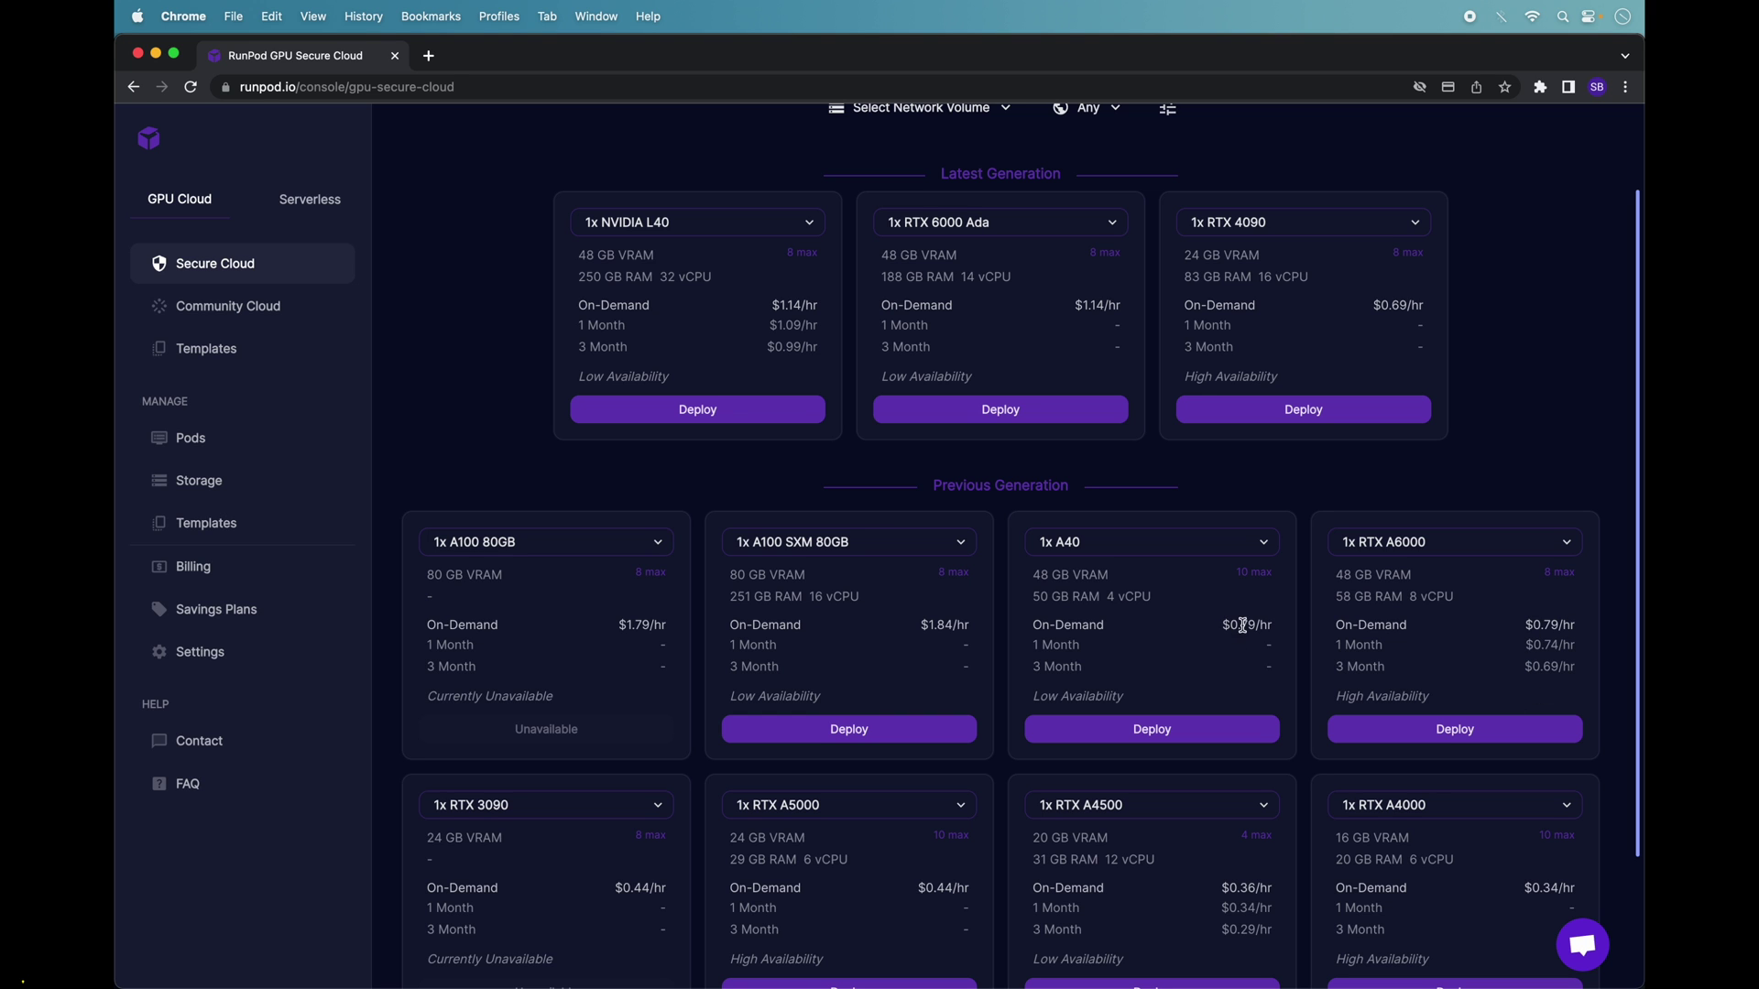
{"action": "scroll", "coordinate": [1261, 639], "scroll_direction": "down", "scroll_amount": 1}
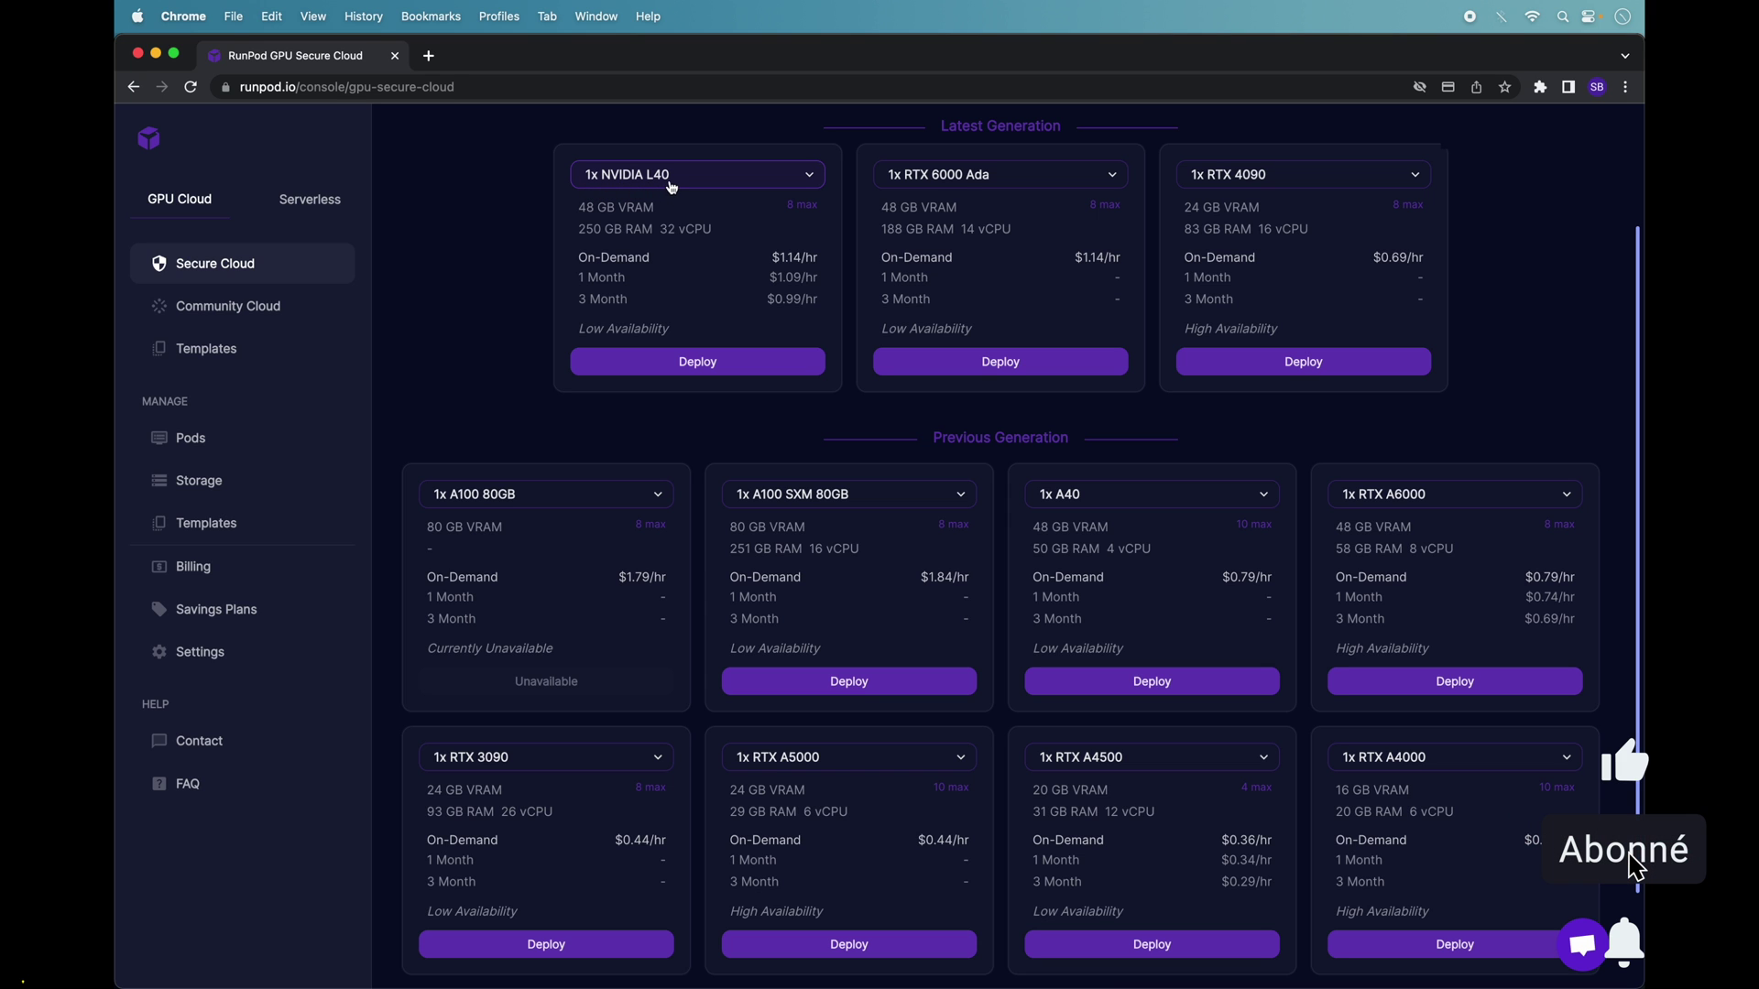
{"action": "left_click", "coordinate": [710, 361]}
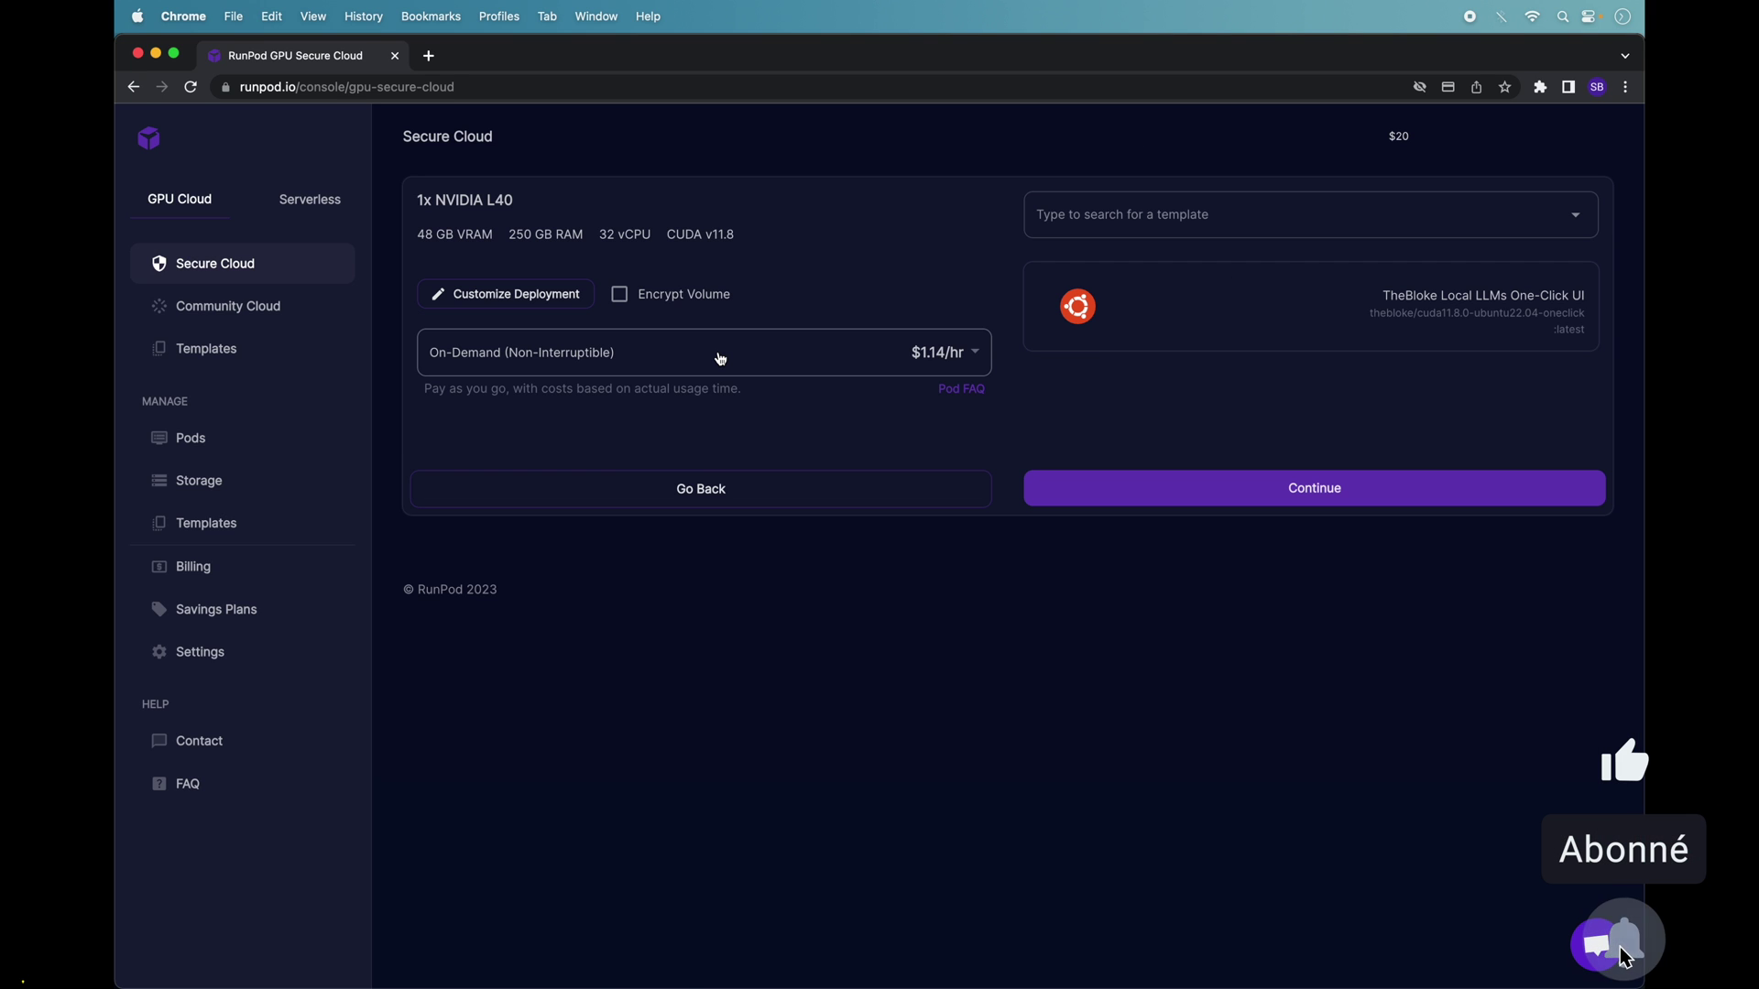
Step: Select the RunPod TheBloke LLMs template for the pod and continue to the pricing summary
{"action": "left_click", "coordinate": [1573, 217]}
{"action": "scroll", "coordinate": [1441, 420], "scroll_direction": "down", "scroll_amount": 2}
{"action": "scroll", "coordinate": [1441, 420], "scroll_direction": "down", "scroll_amount": 10}
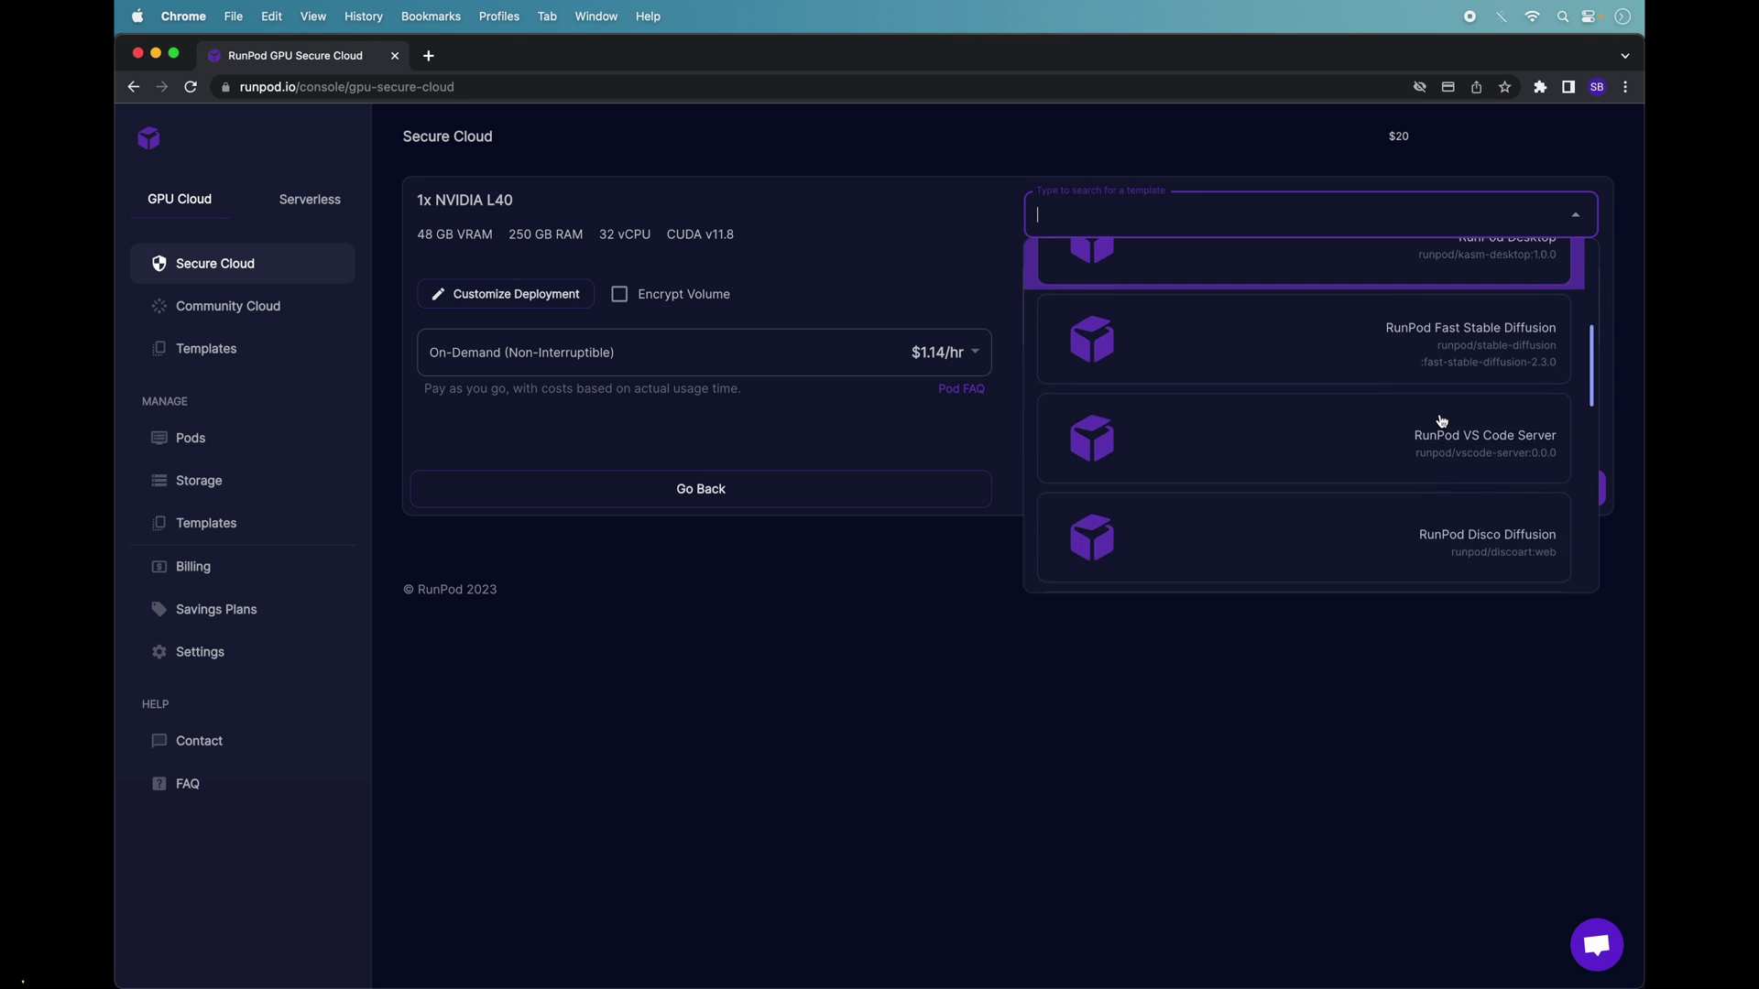
{"action": "scroll", "coordinate": [1441, 420], "scroll_direction": "down", "scroll_amount": 1}
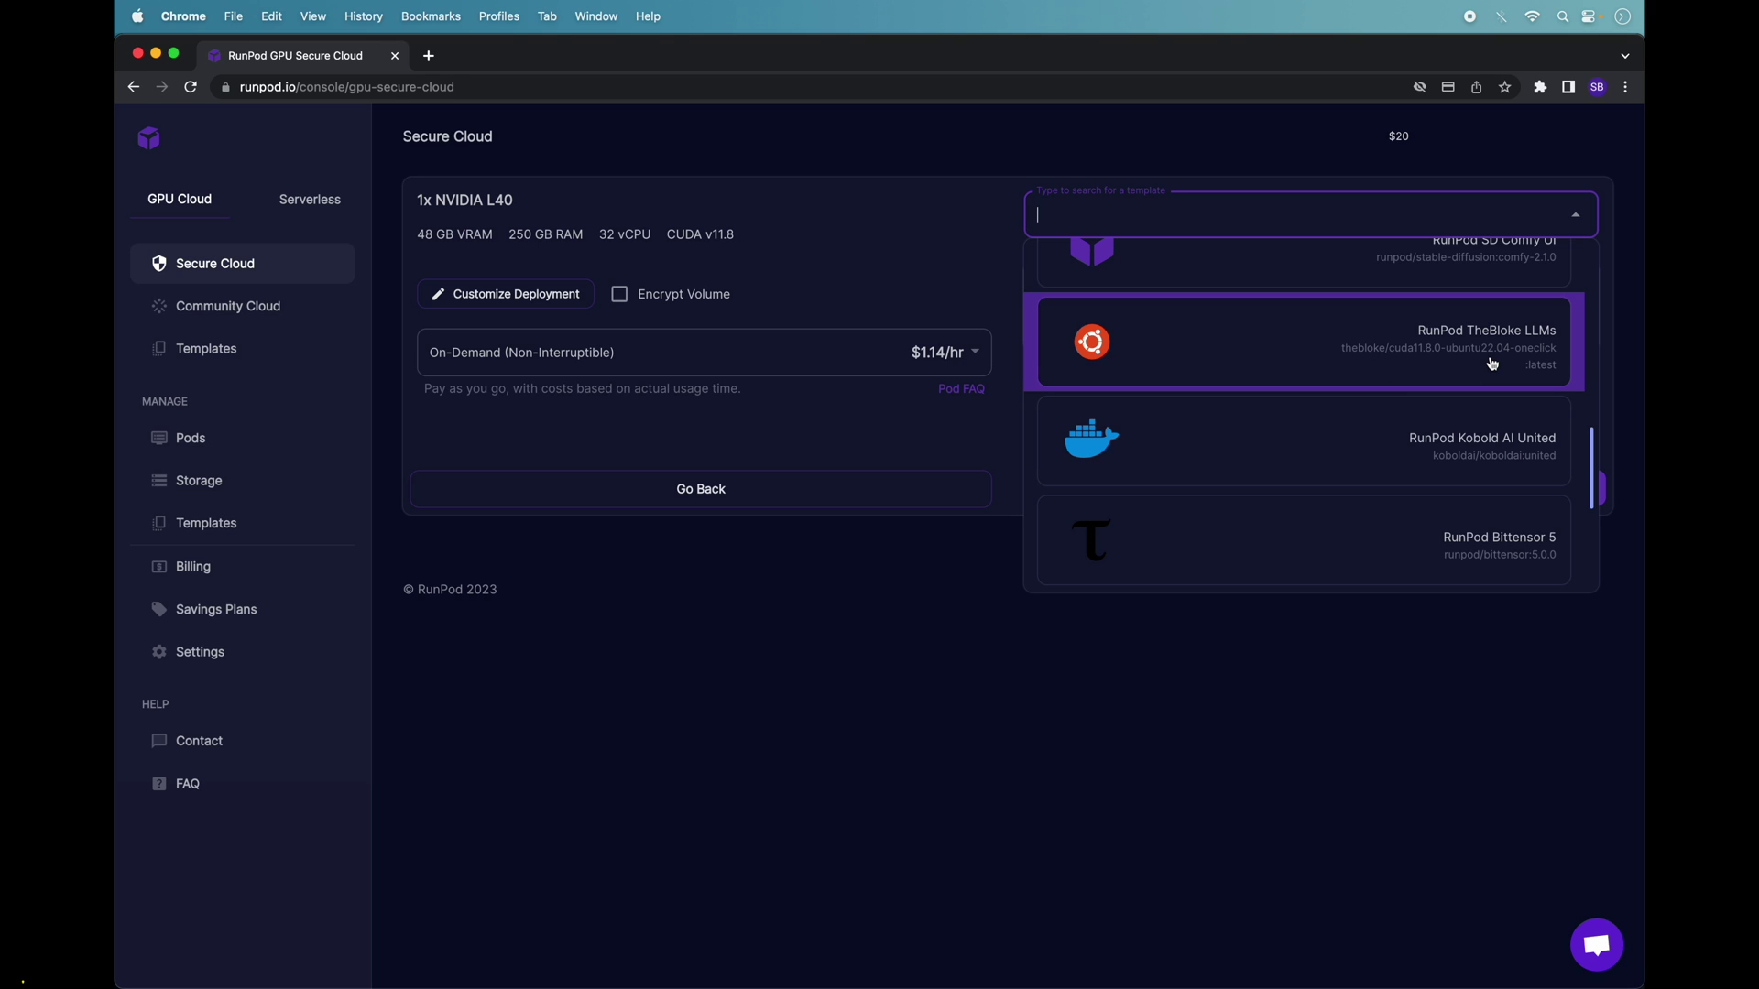
{"action": "left_click", "coordinate": [1366, 367]}
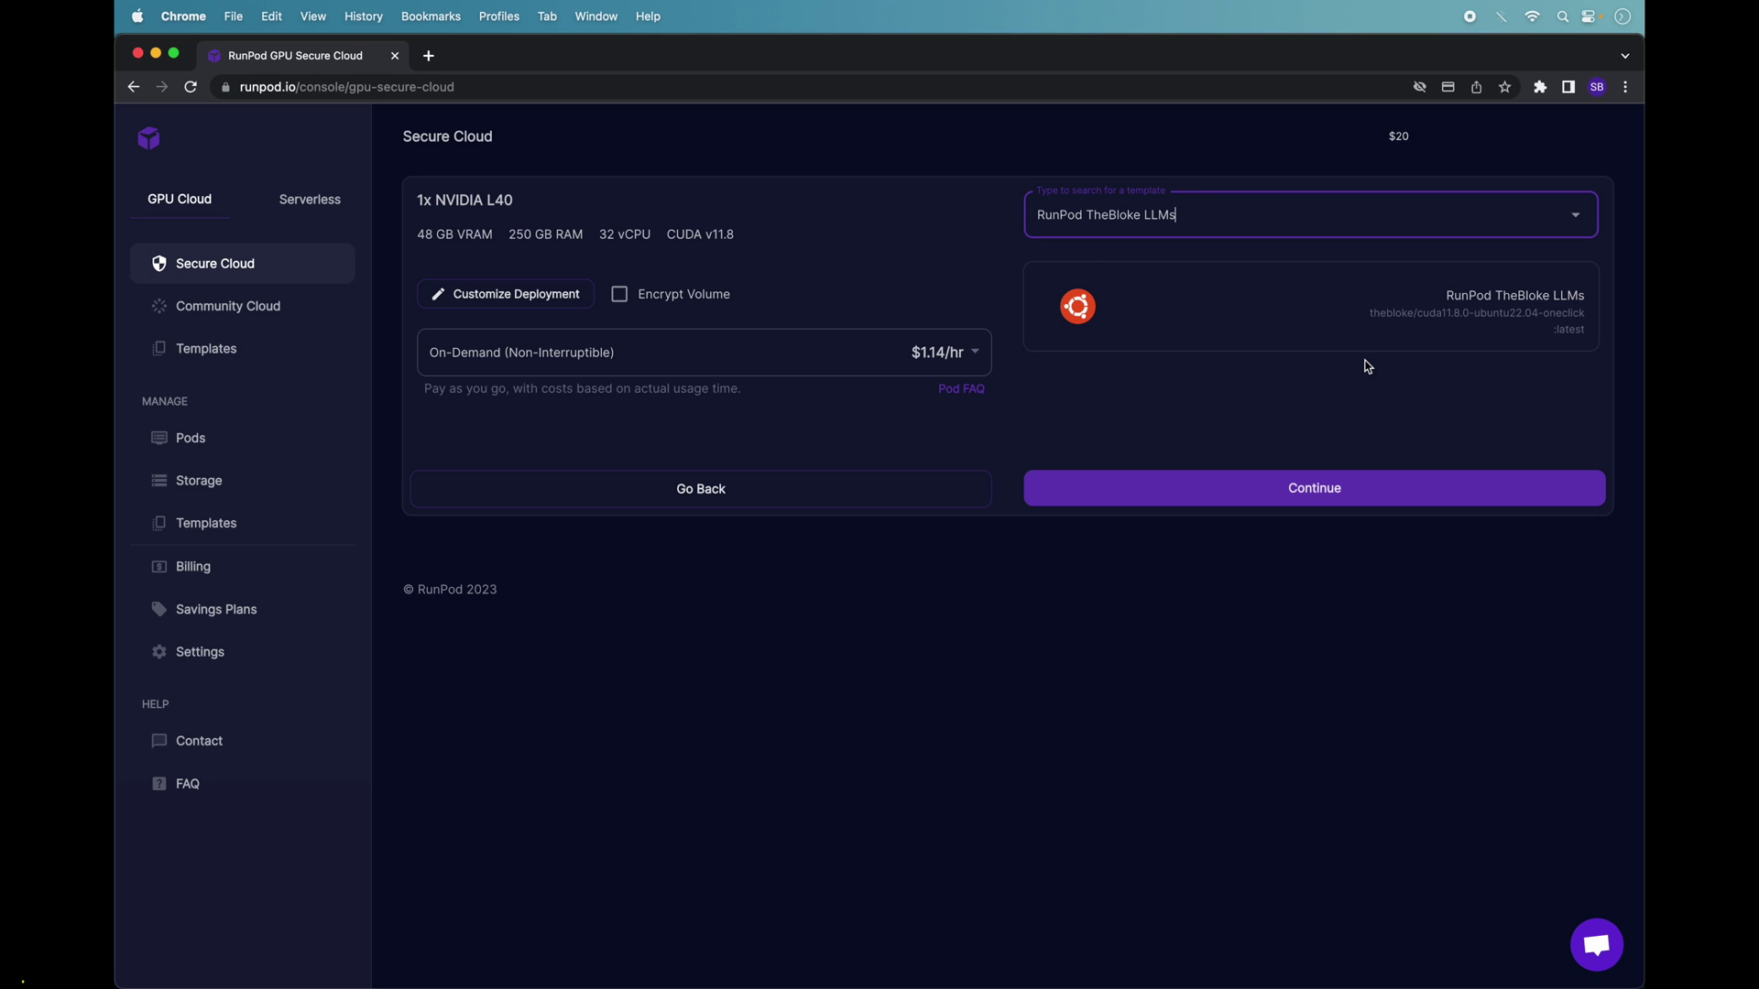
{"action": "left_click", "coordinate": [1303, 495]}
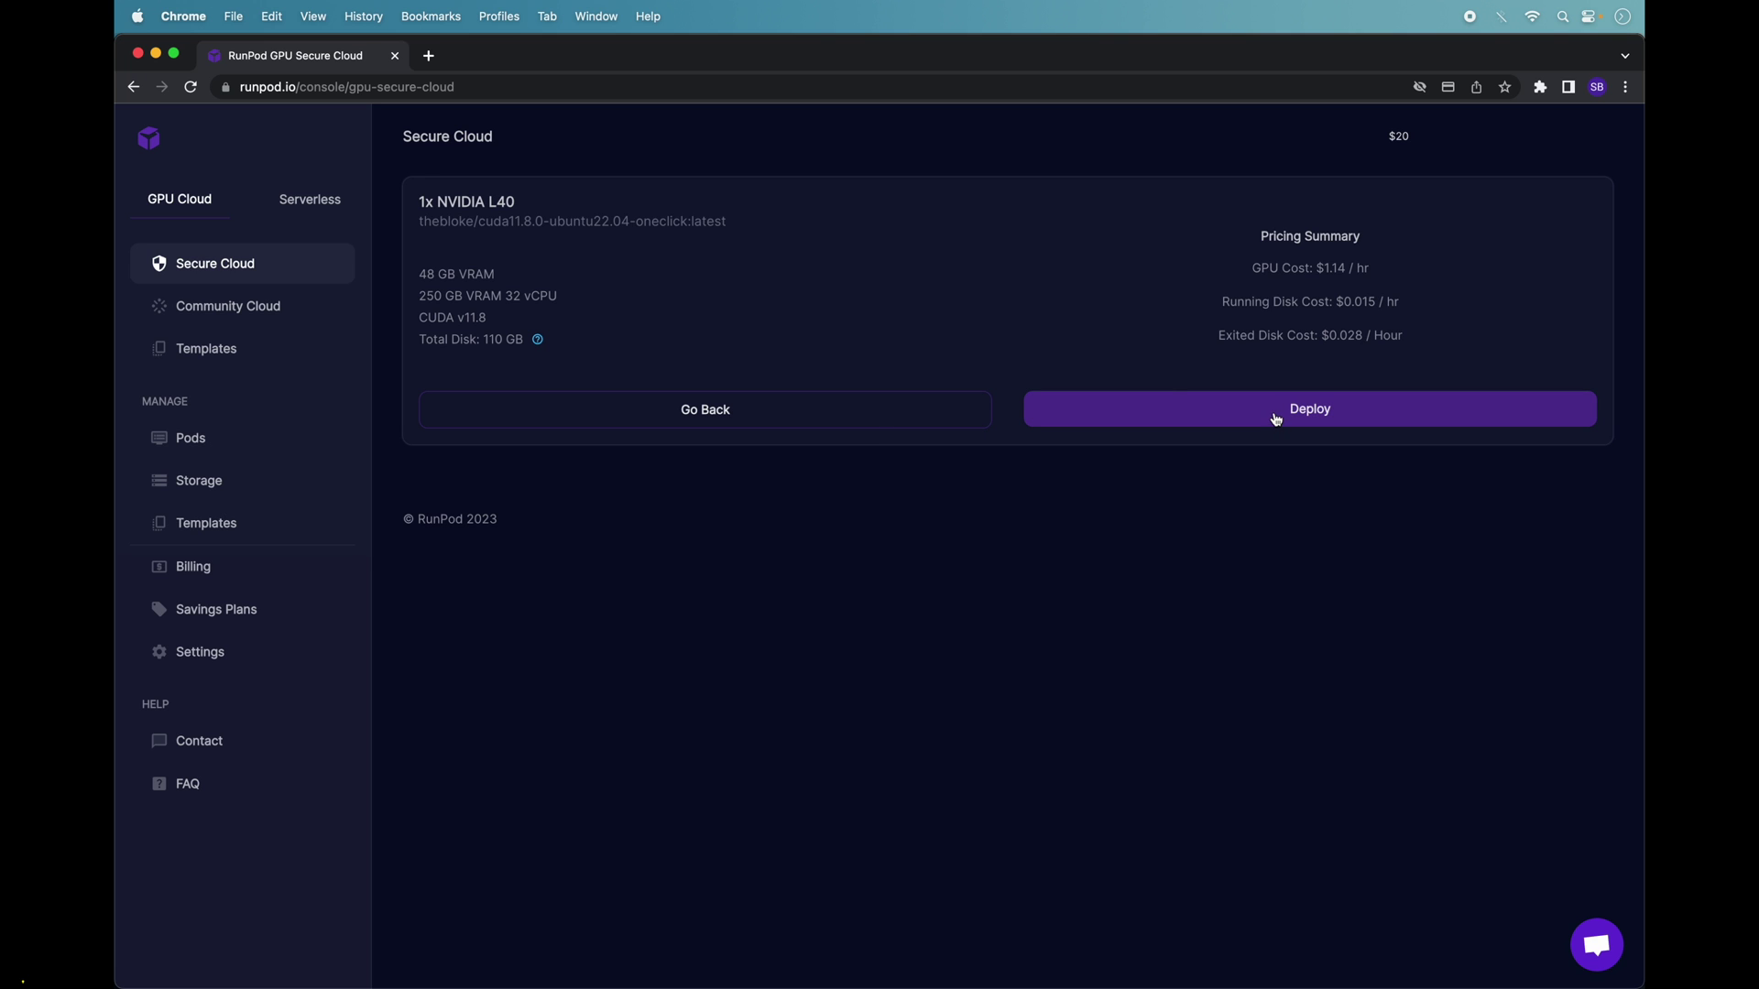
Step: Check the GPU and image name in the deployment summary, and deploy the pod
{"action": "left_click_drag", "start_coordinate": [441, 202], "coordinate": [524, 200]}
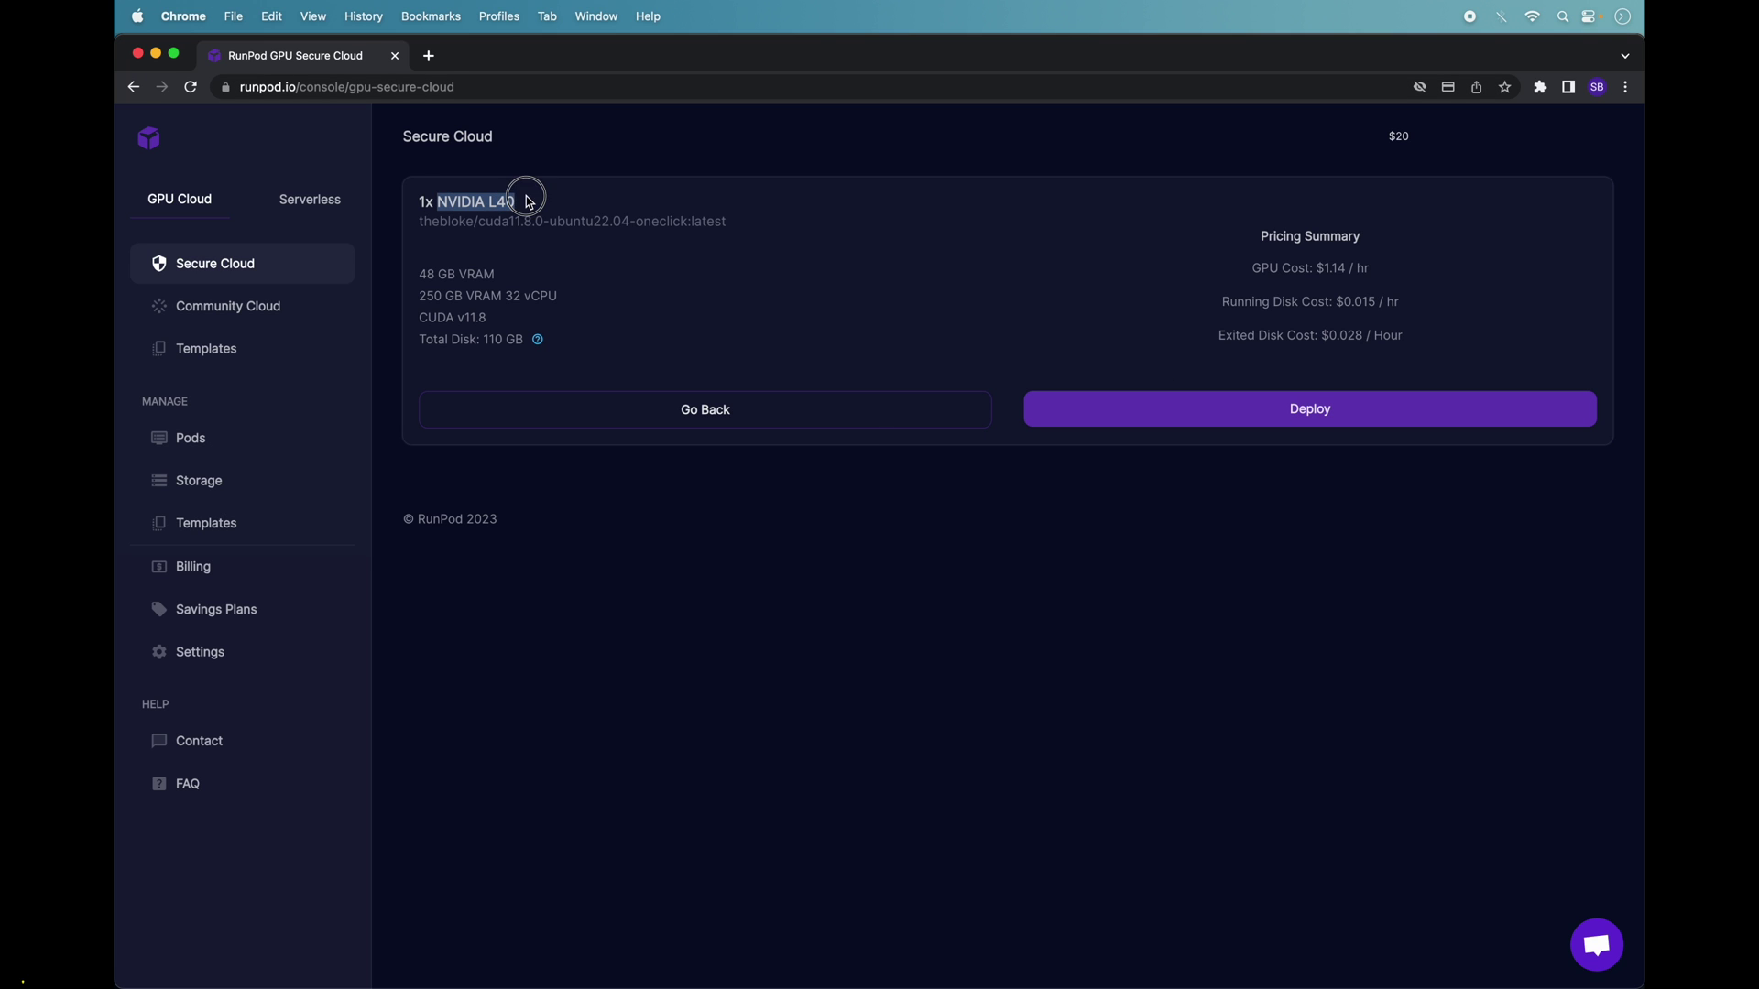
{"action": "left_click", "coordinate": [1005, 260]}
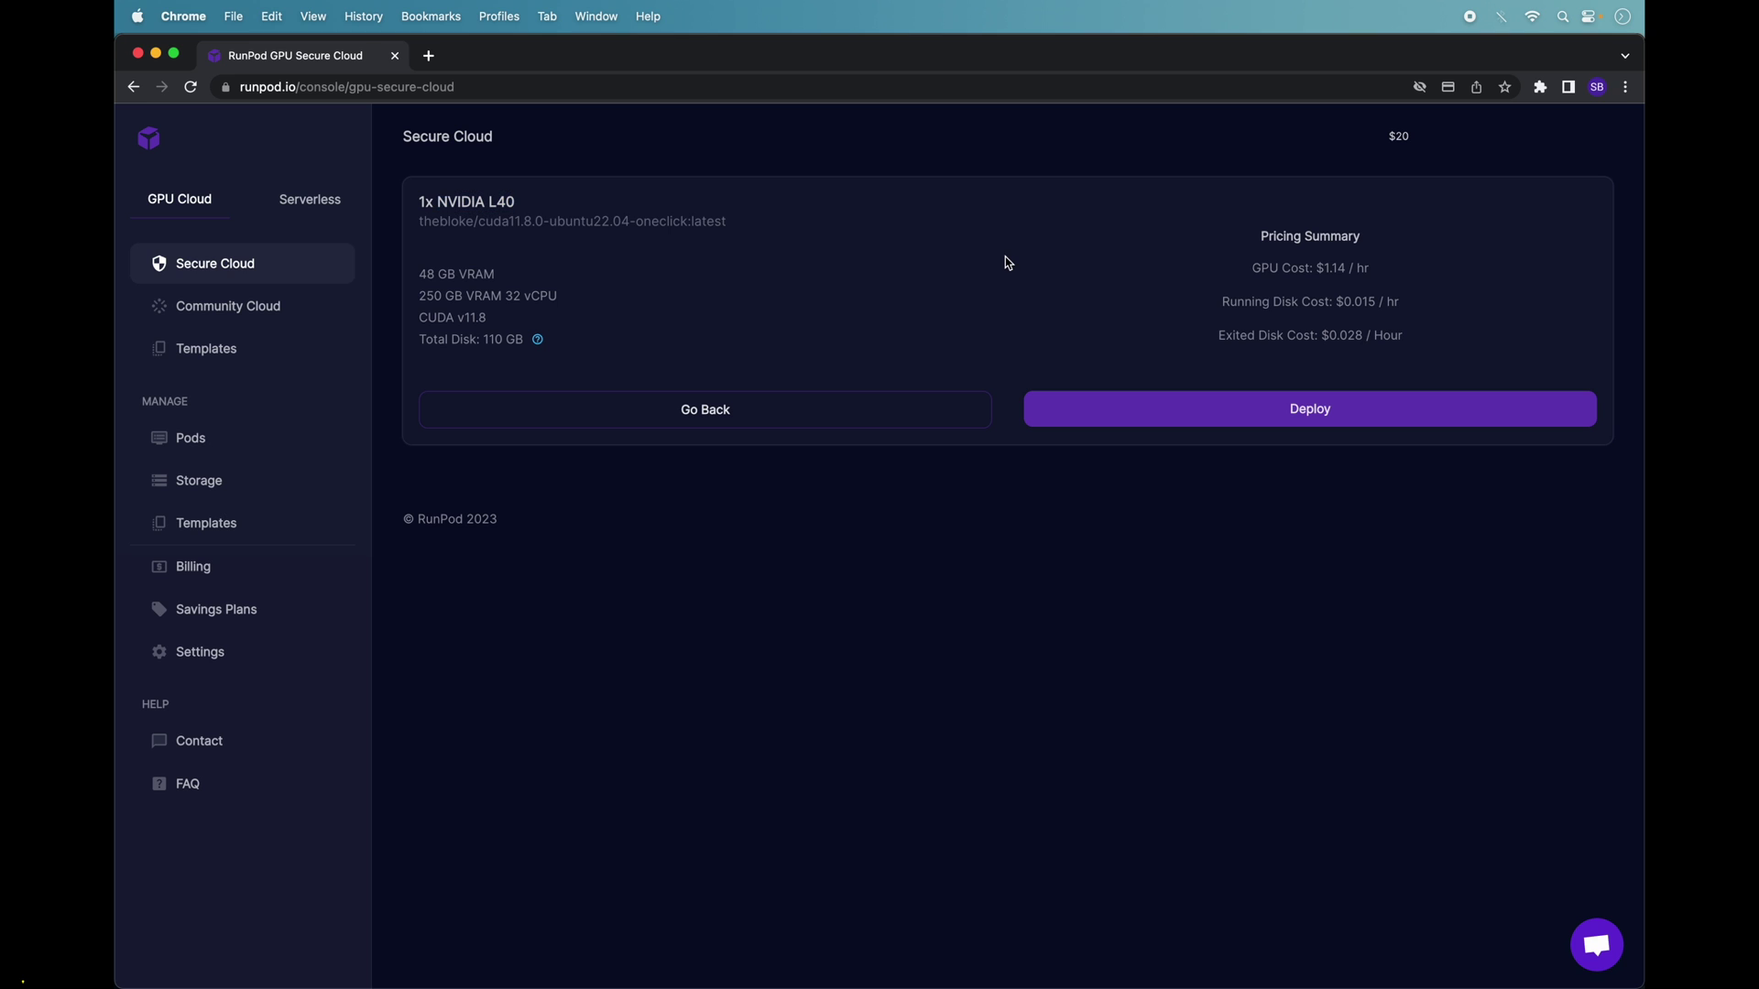
{"action": "left_click_drag", "start_coordinate": [431, 223], "coordinate": [764, 210]}
{"action": "left_click", "coordinate": [1309, 412]}
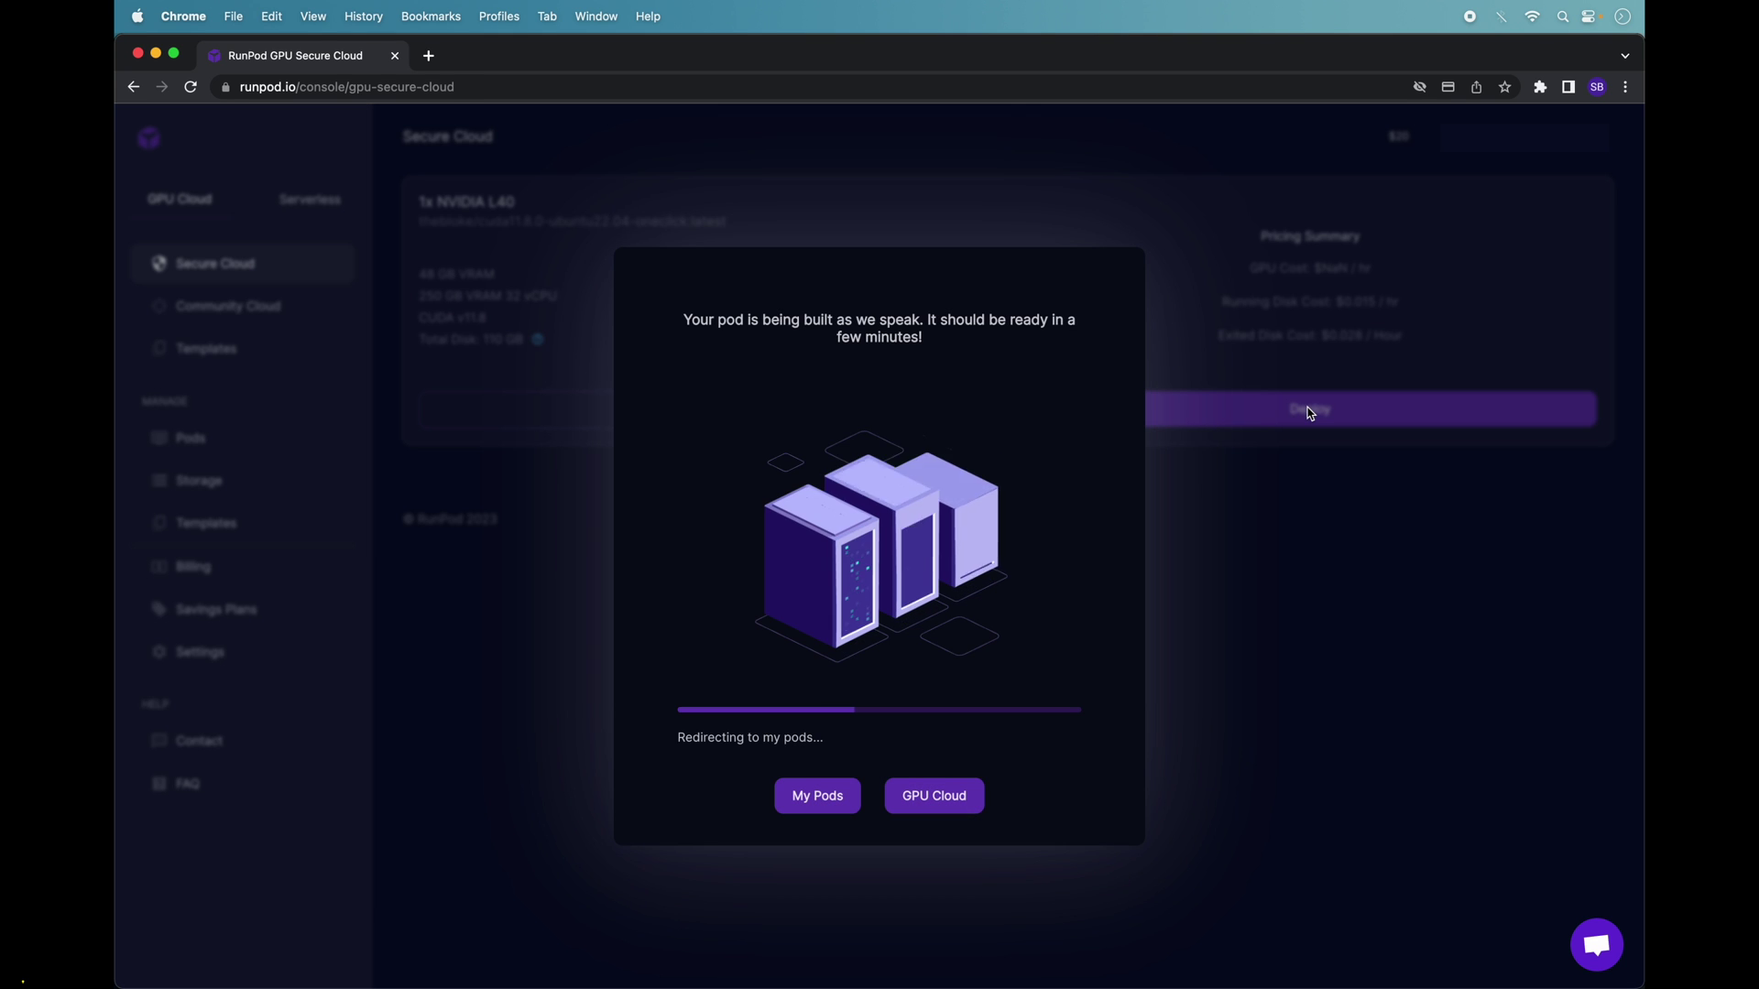
Step: Expand the new pod, connect to its HTTP service on port 7860, and open the web UI's Model page
{"action": "left_click", "coordinate": [1575, 270]}
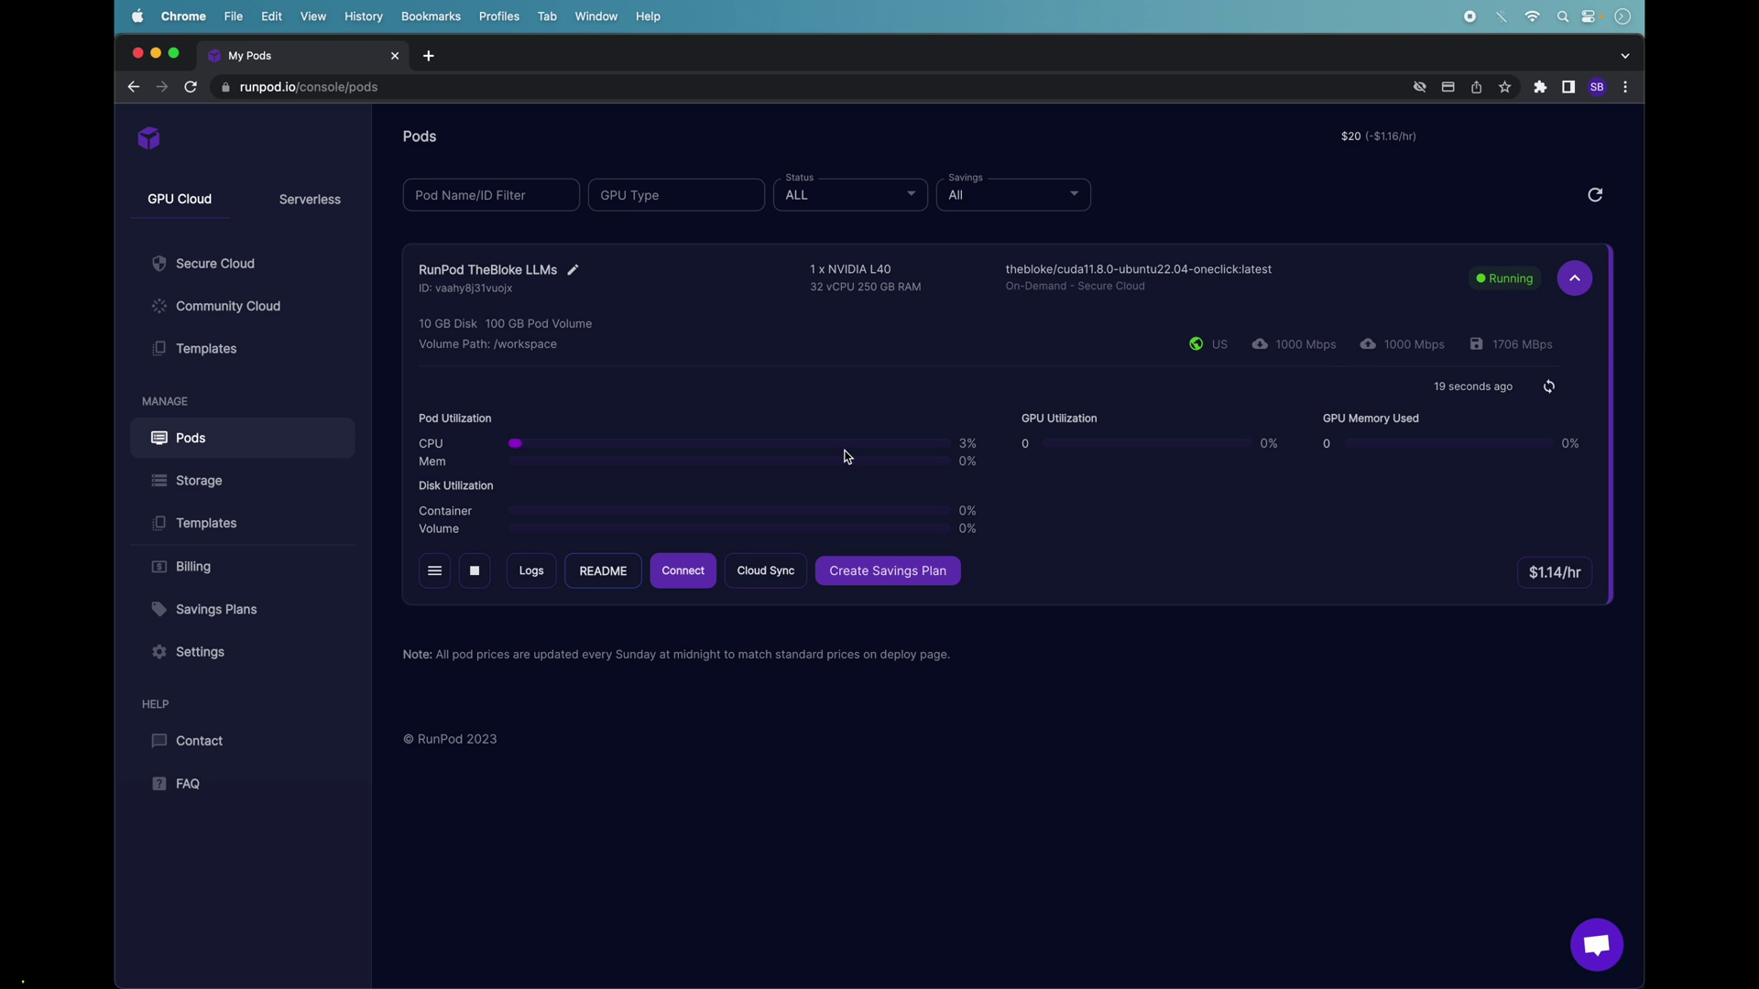
{"action": "left_click", "coordinate": [673, 581]}
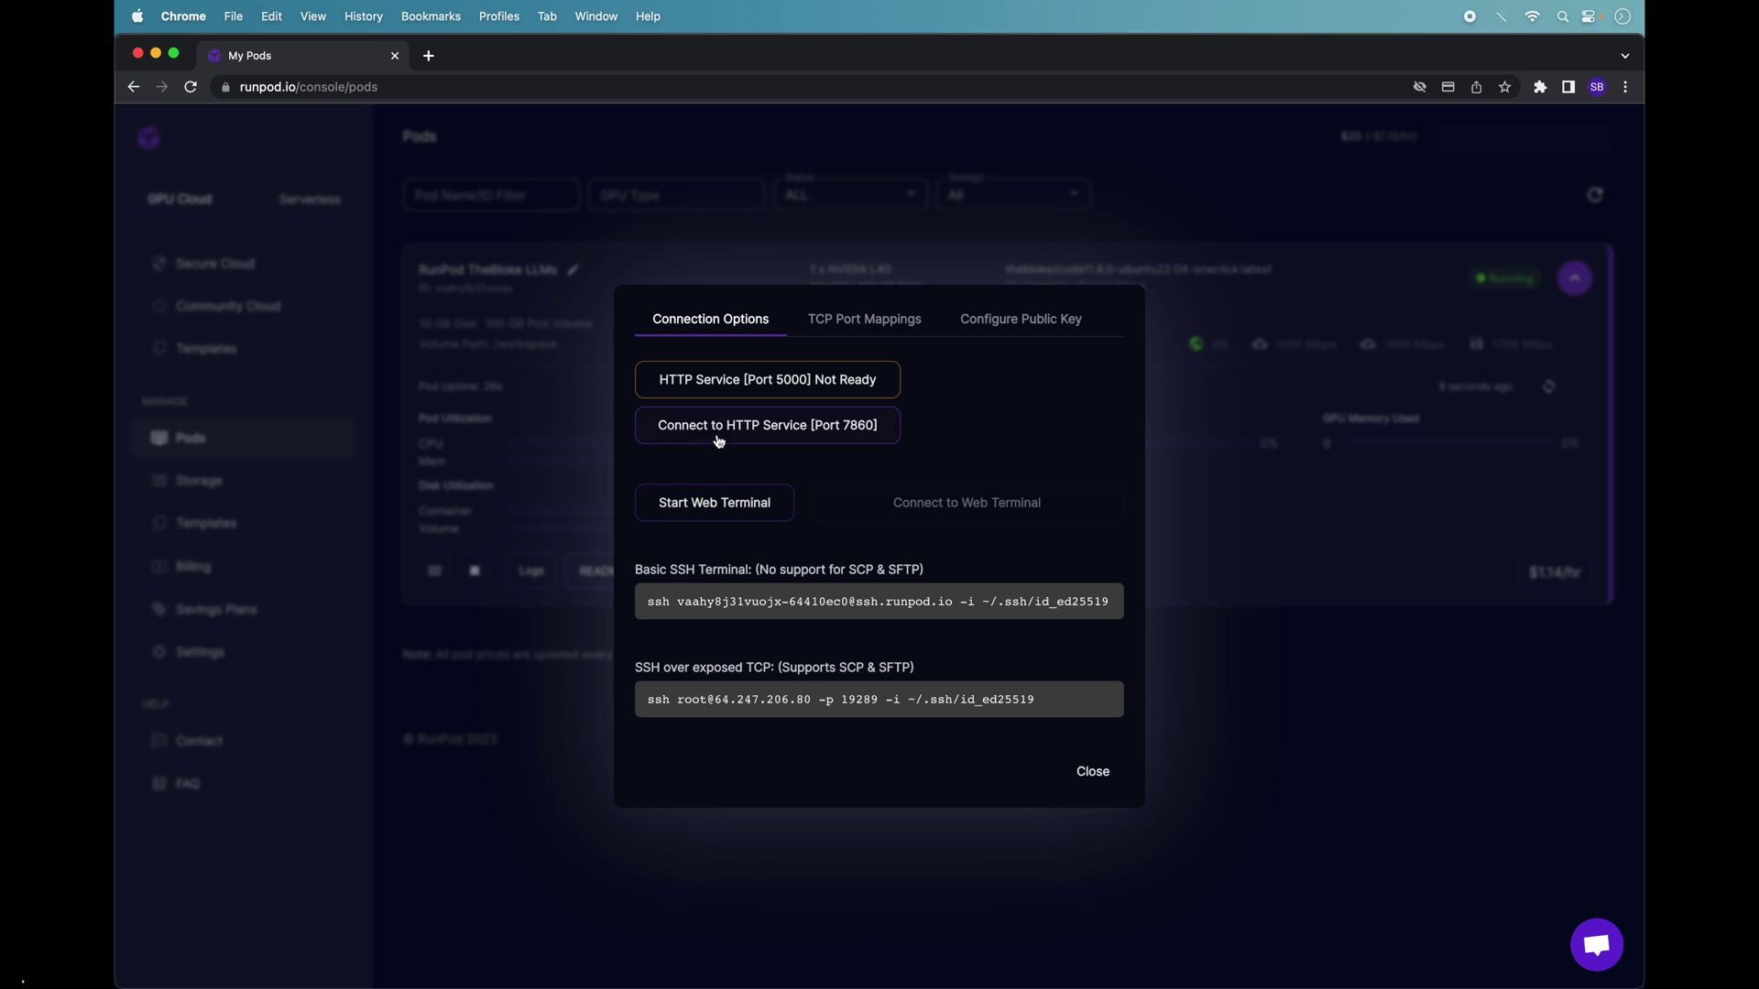
{"action": "left_click", "coordinate": [764, 421]}
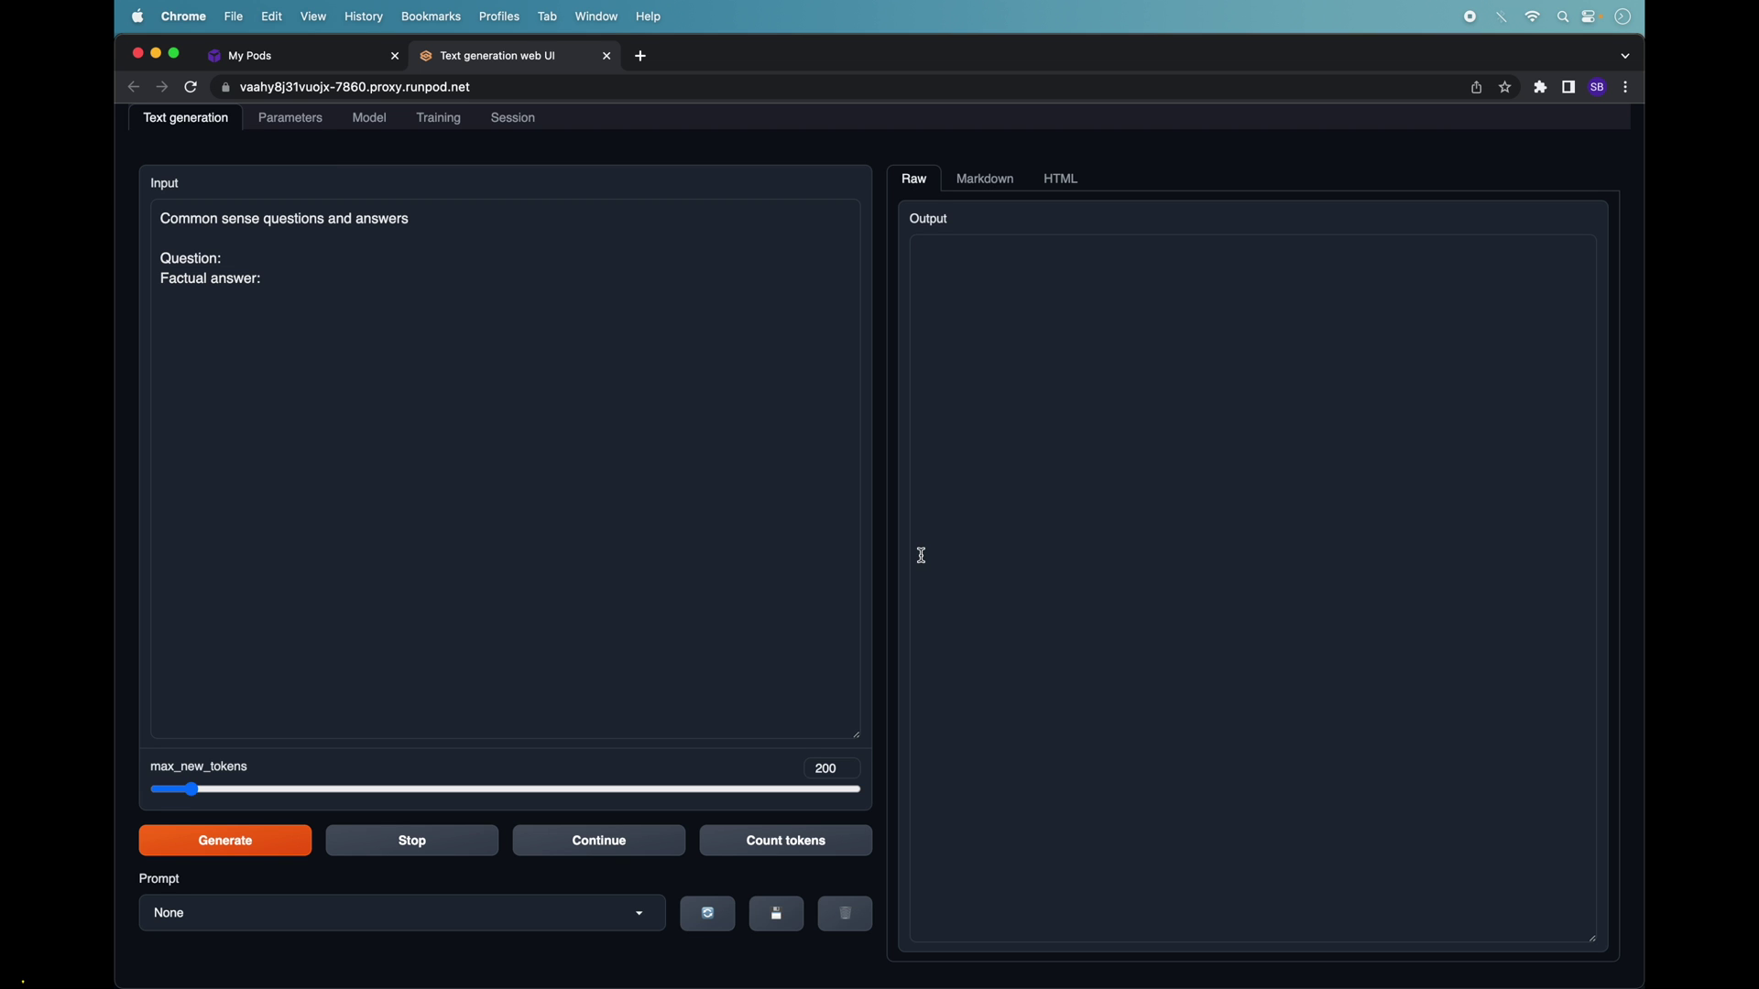
{"action": "left_click", "coordinate": [370, 117]}
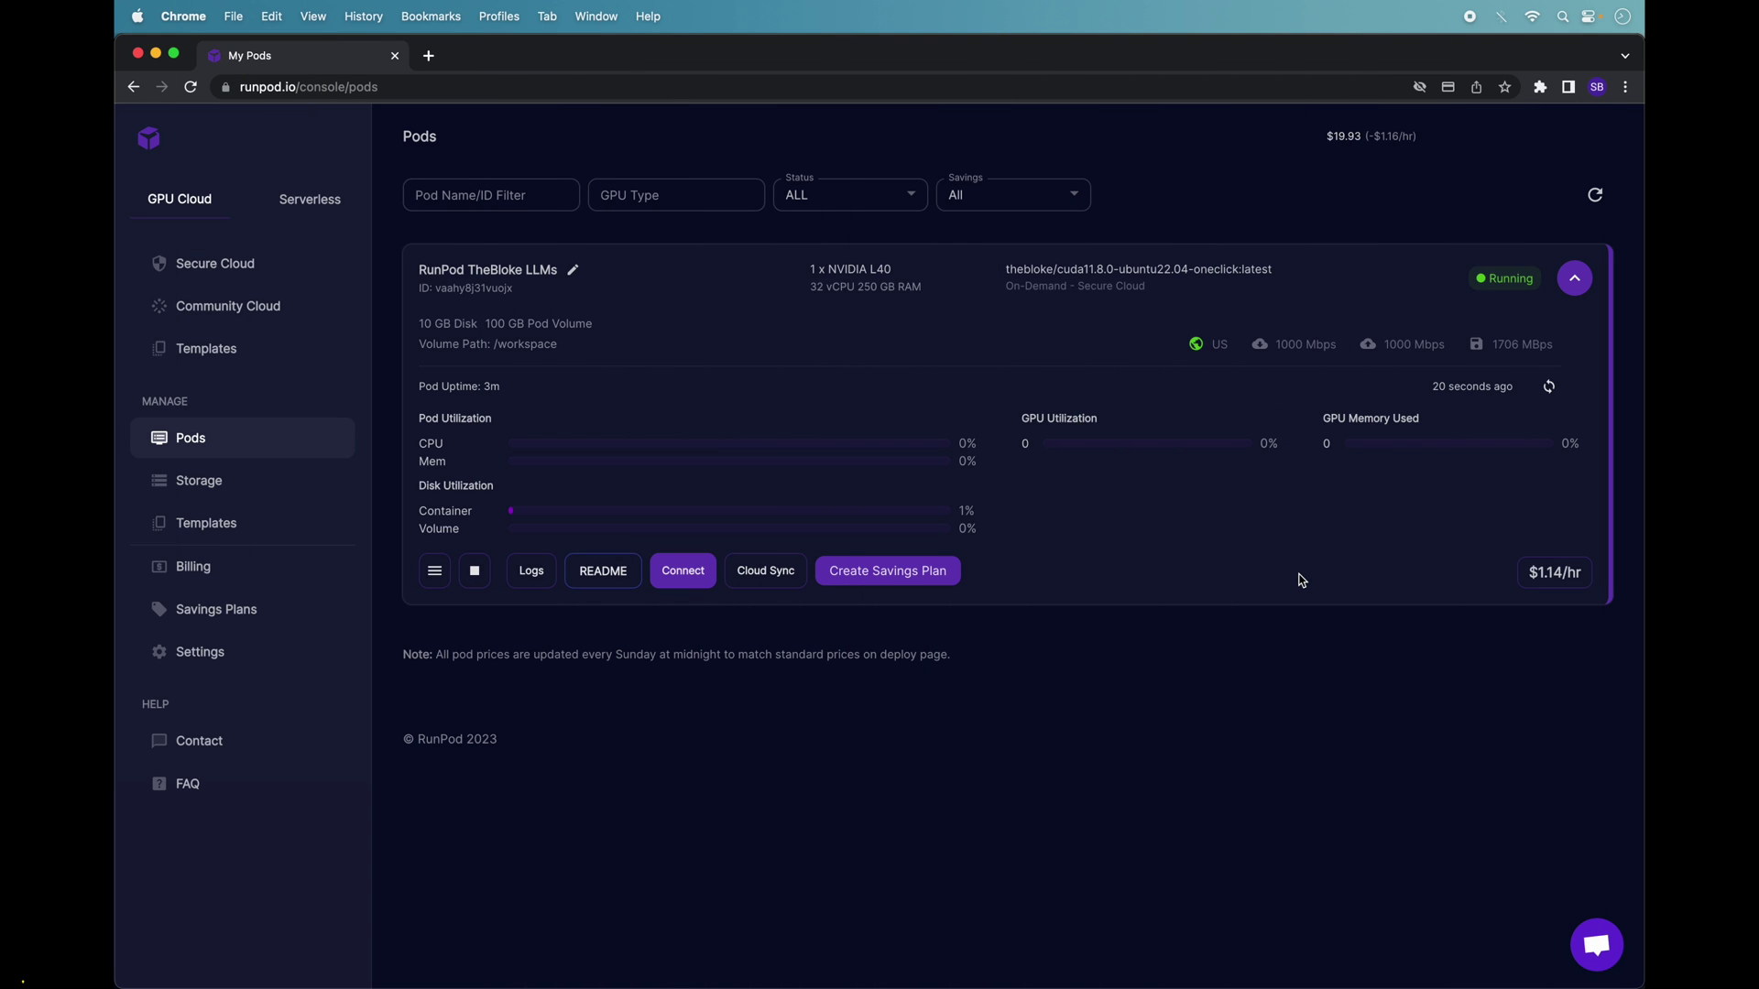
Step: Stop the RunPod TheBloke LLMs pod after reading the idle storage charge, and check its status
{"action": "left_click", "coordinate": [432, 573]}
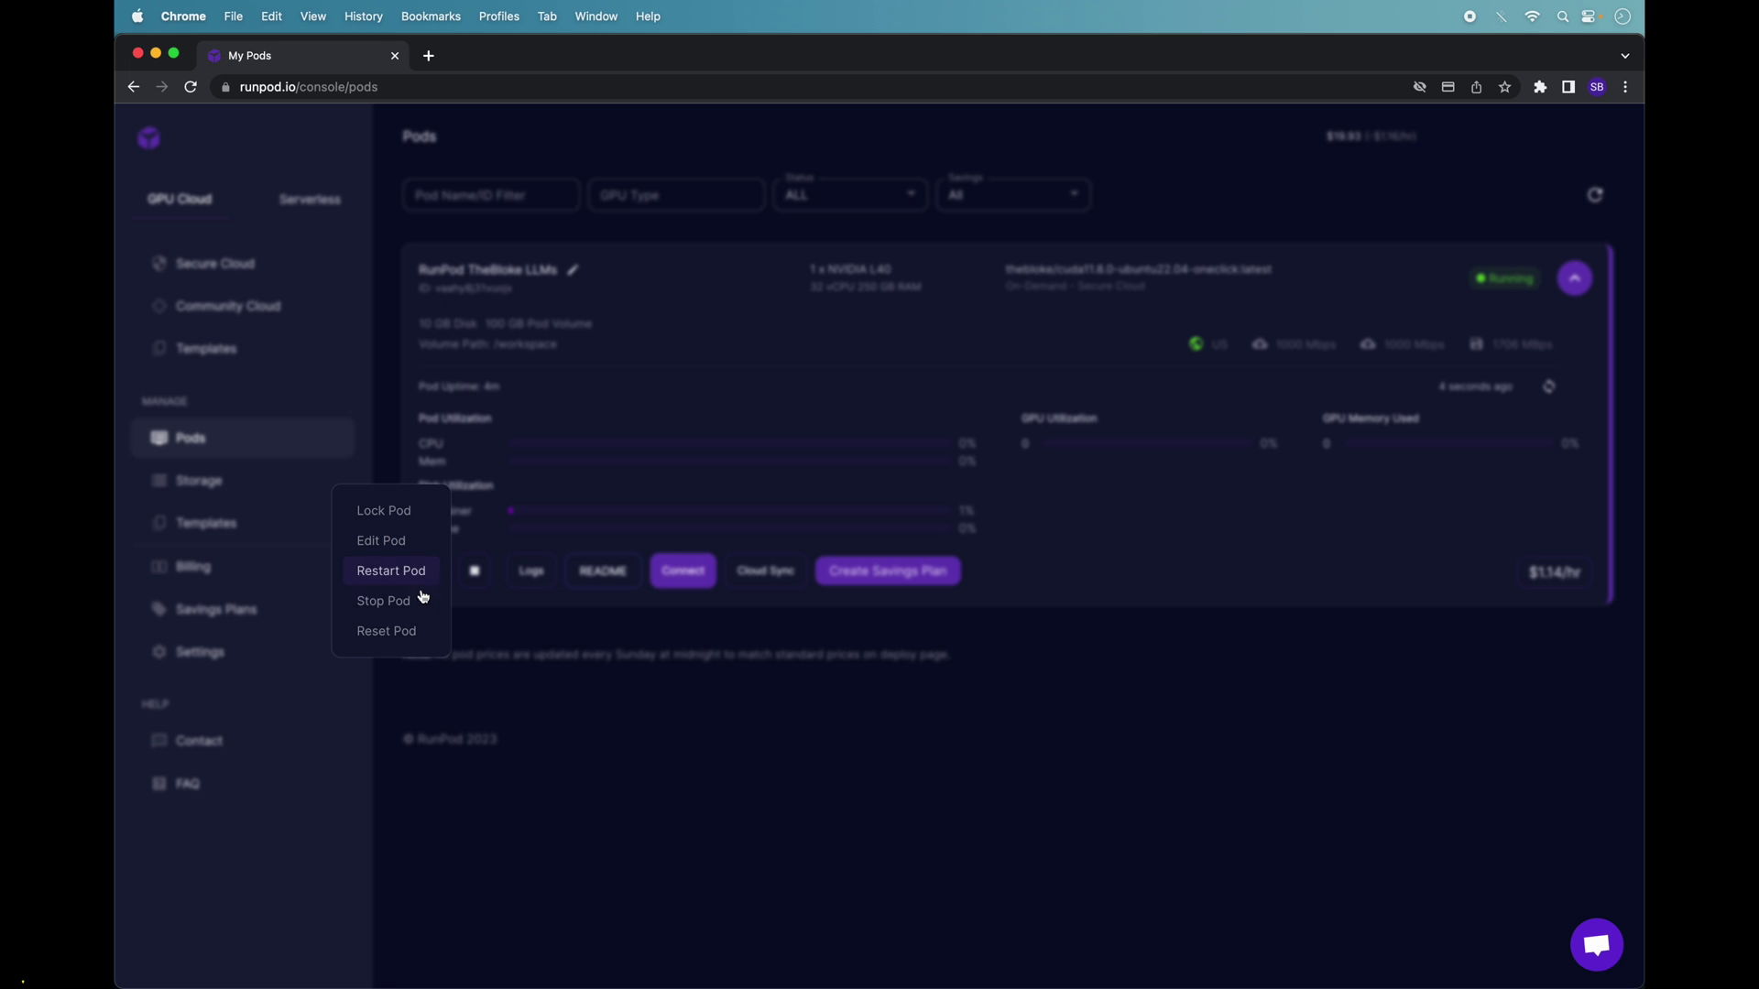
{"action": "left_click", "coordinate": [427, 605]}
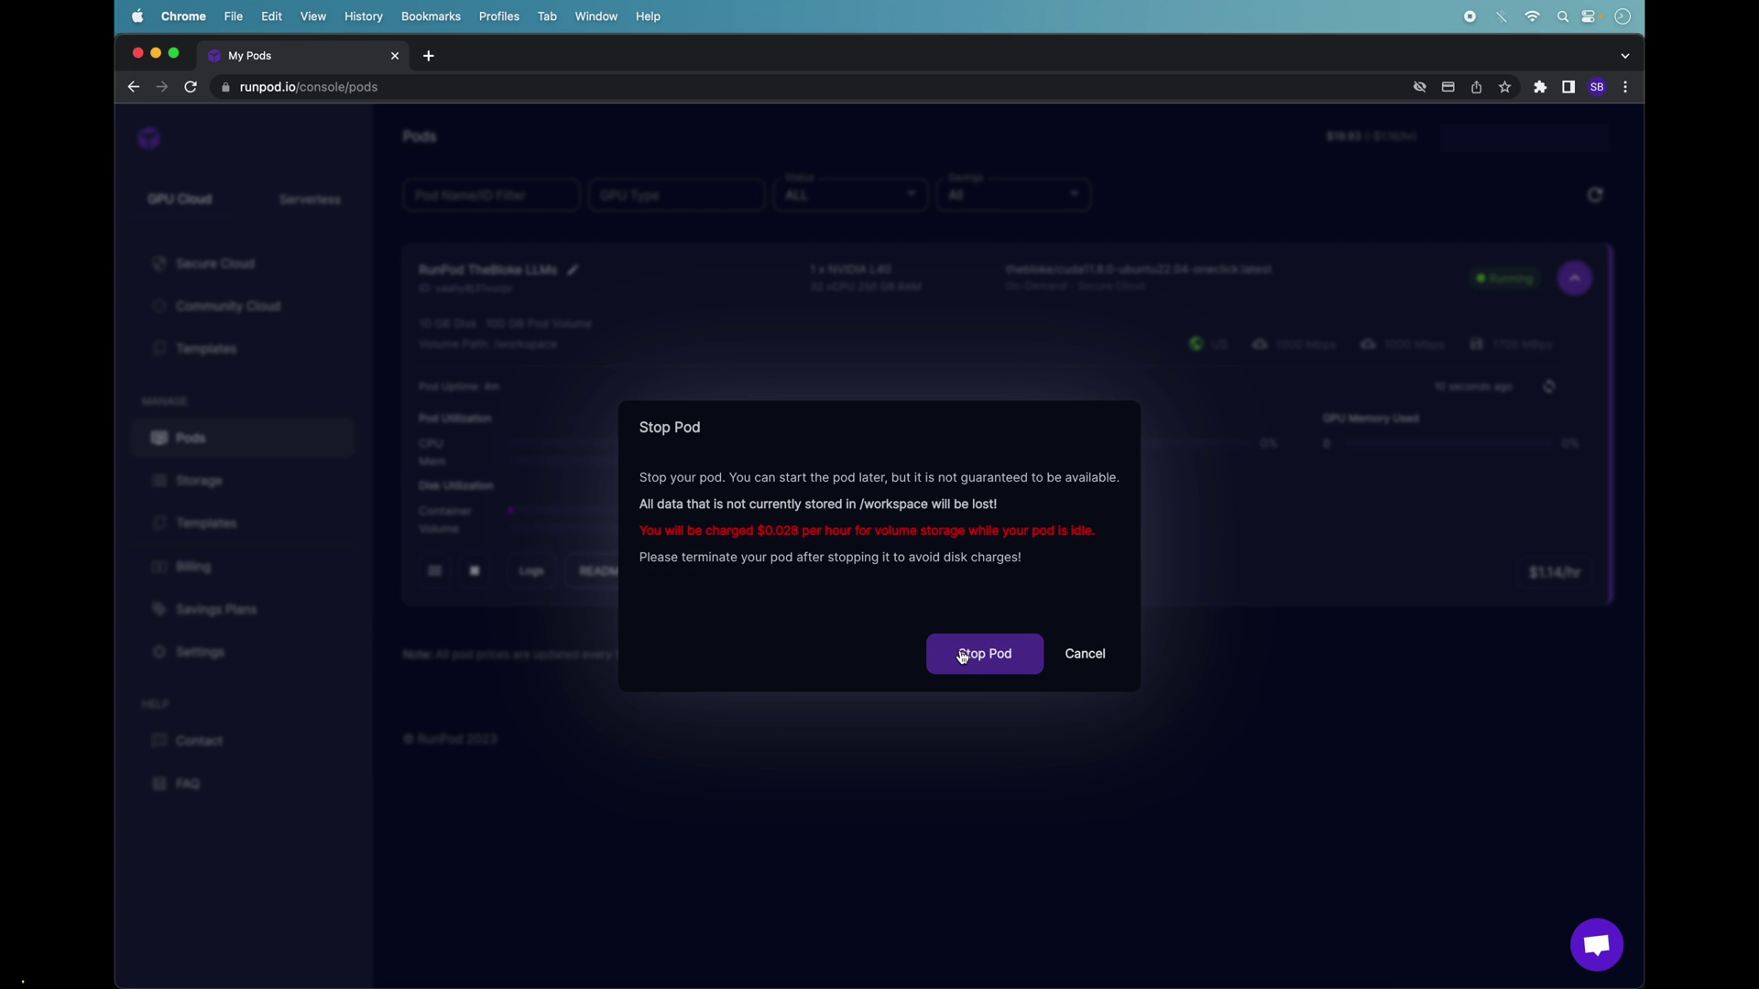
{"action": "left_click_drag", "start_coordinate": [756, 530], "coordinate": [797, 531]}
{"action": "left_click", "coordinate": [840, 546]}
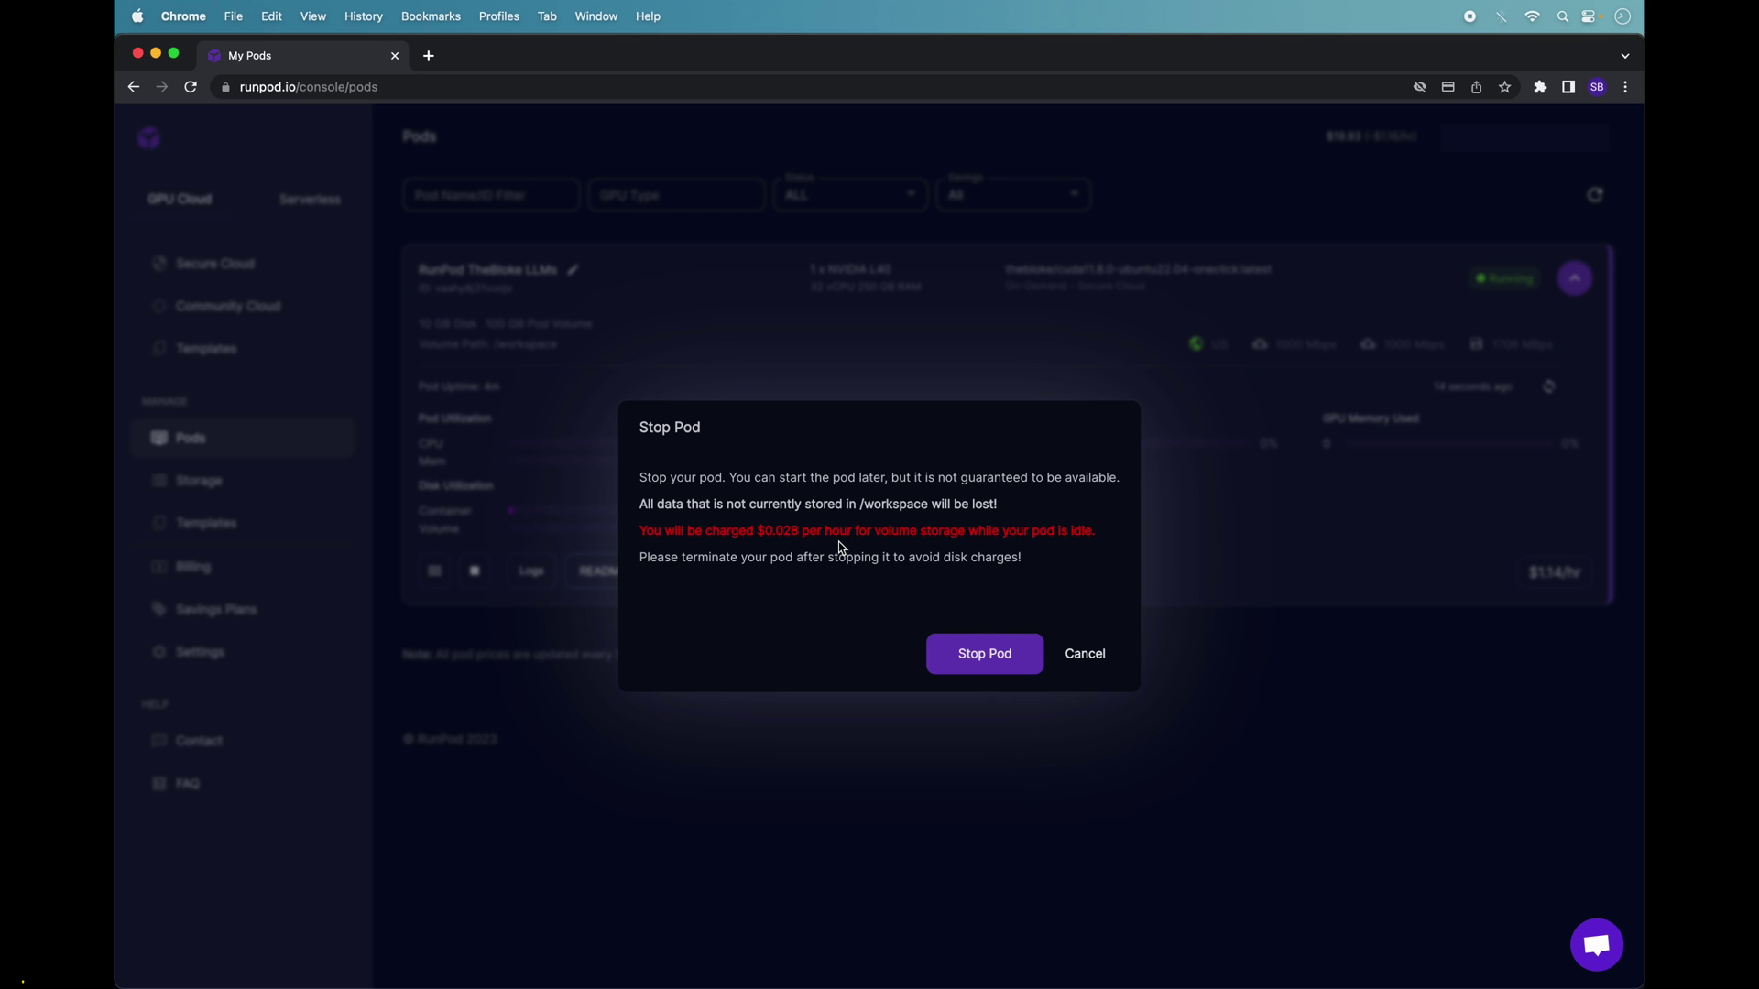
{"action": "left_click", "coordinate": [980, 654]}
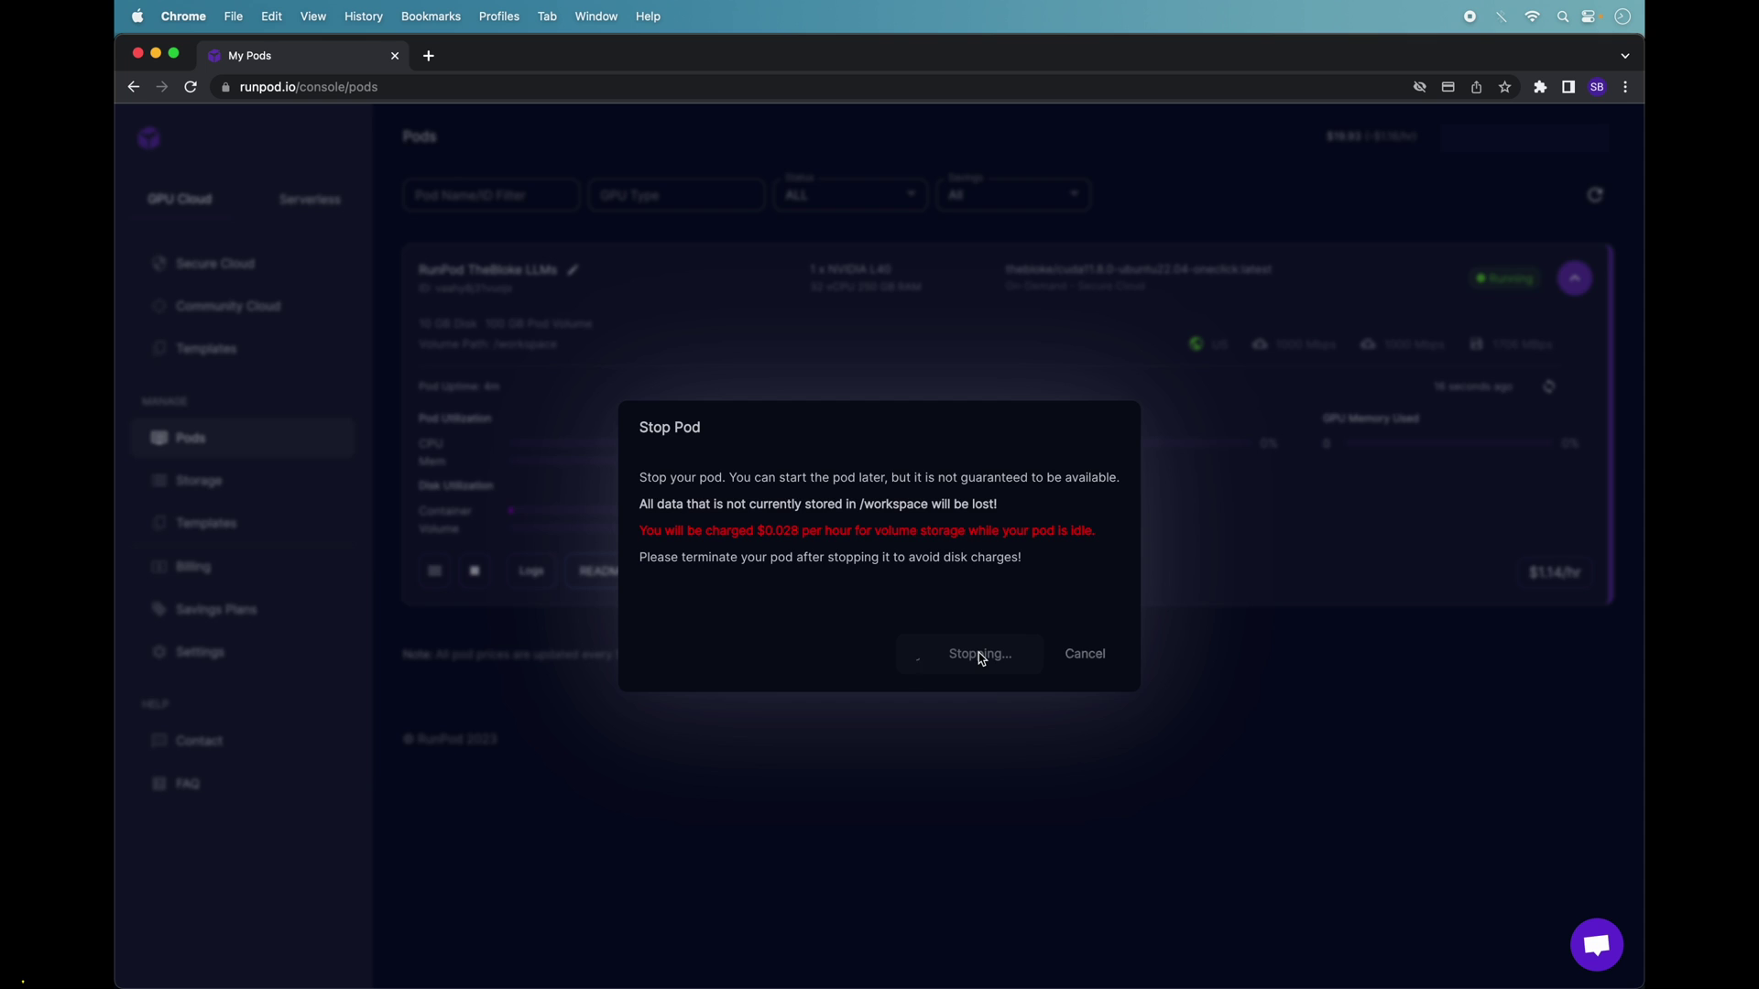
{"action": "mouse_move", "coordinate": [1491, 284]}
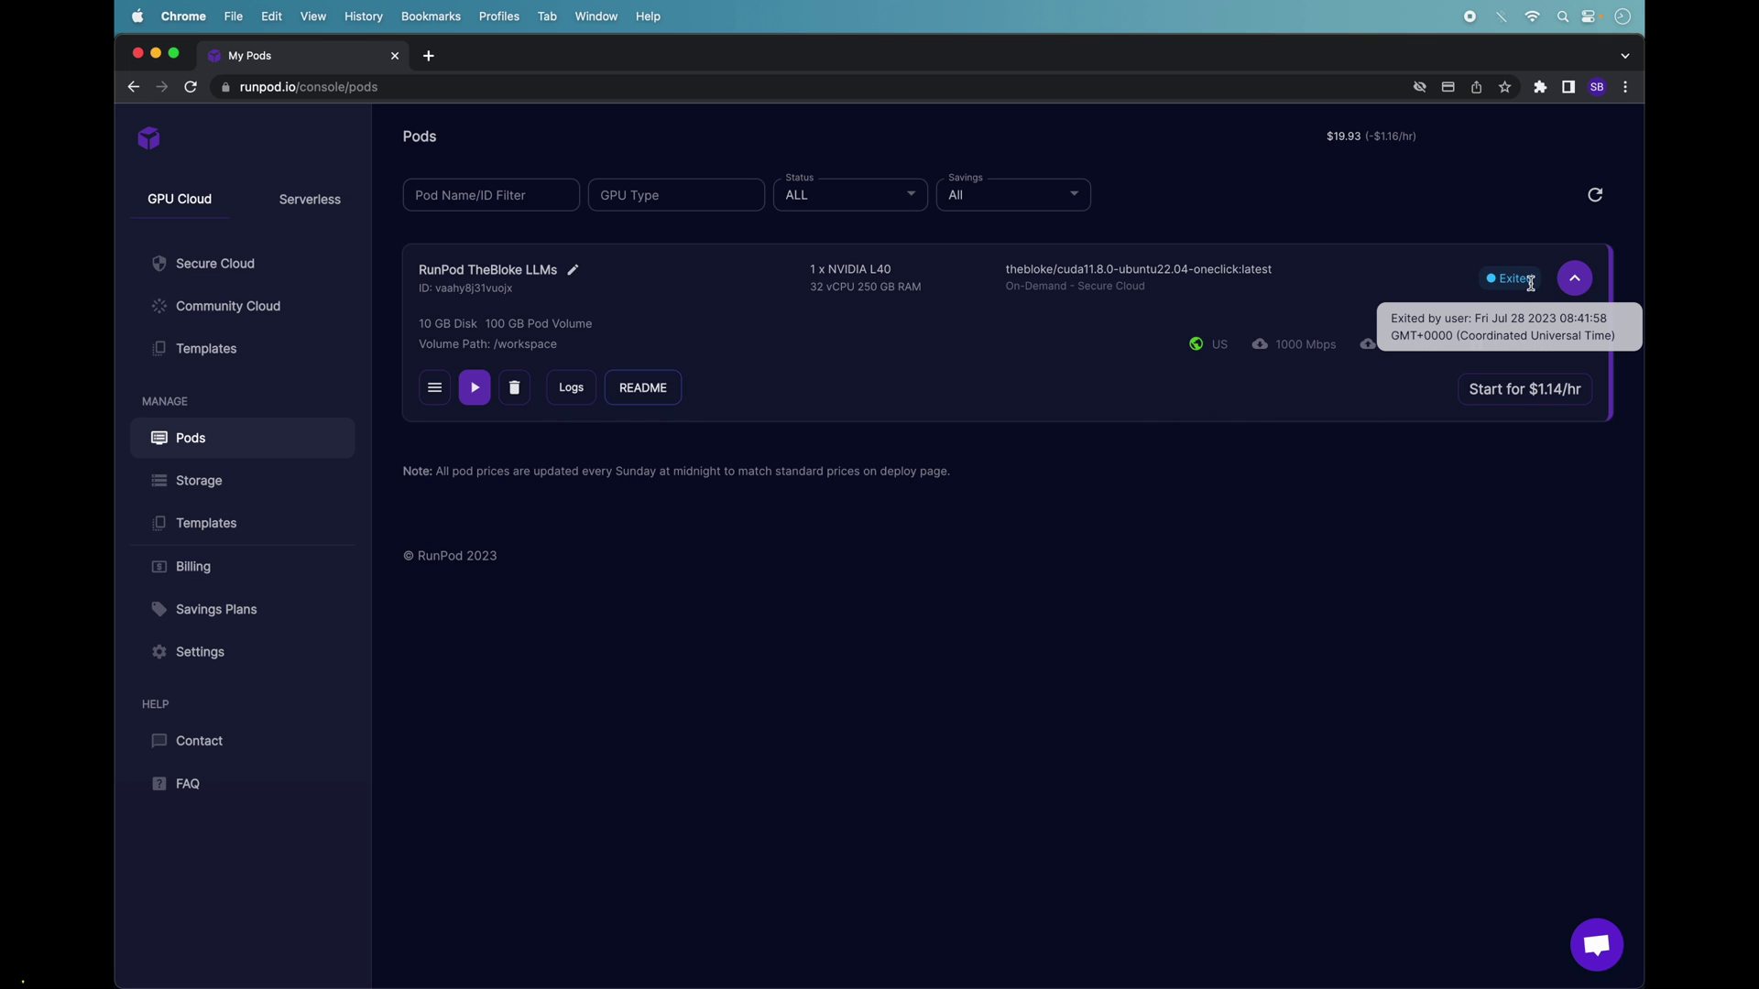